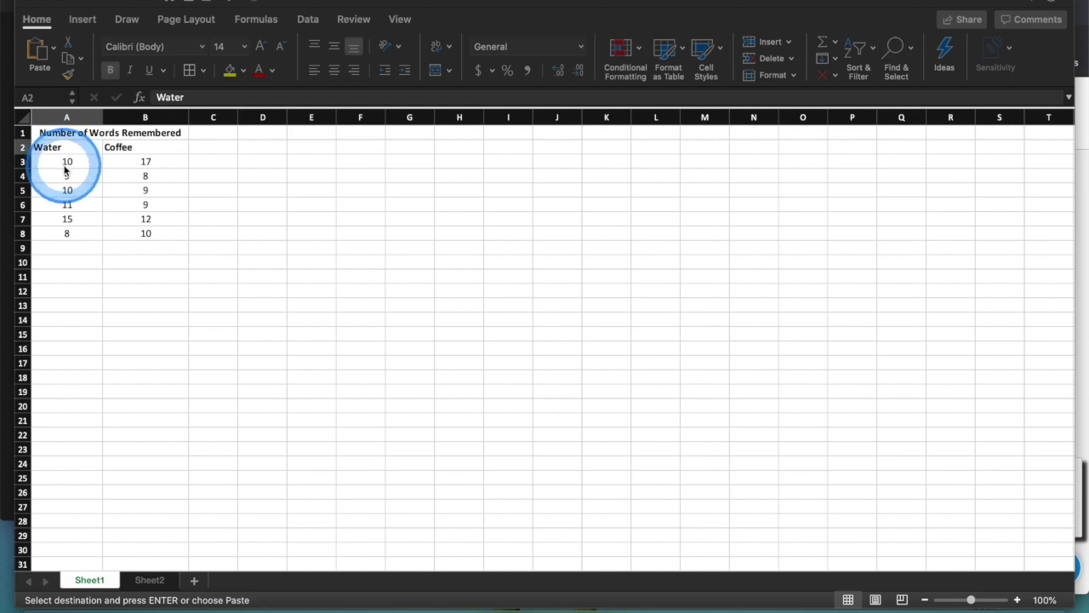
- Scroll the Excel sheet holding the six Water and six Coffee word-recall scores
scroll(65, 144, "down", 1)
scroll(63, 139, "up", 1)
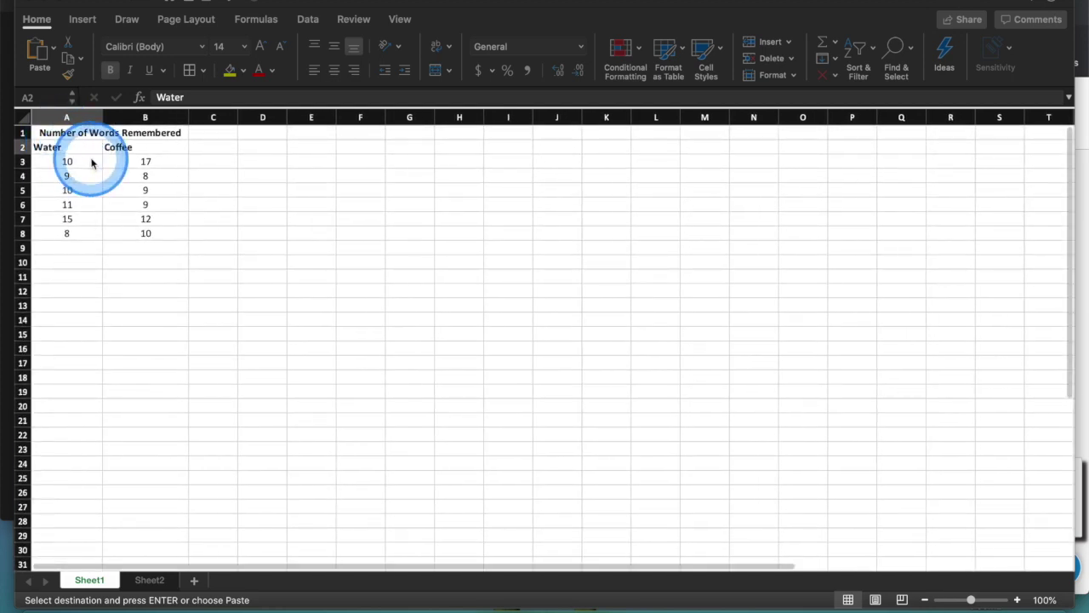
scroll(68, 161, "right", 1)
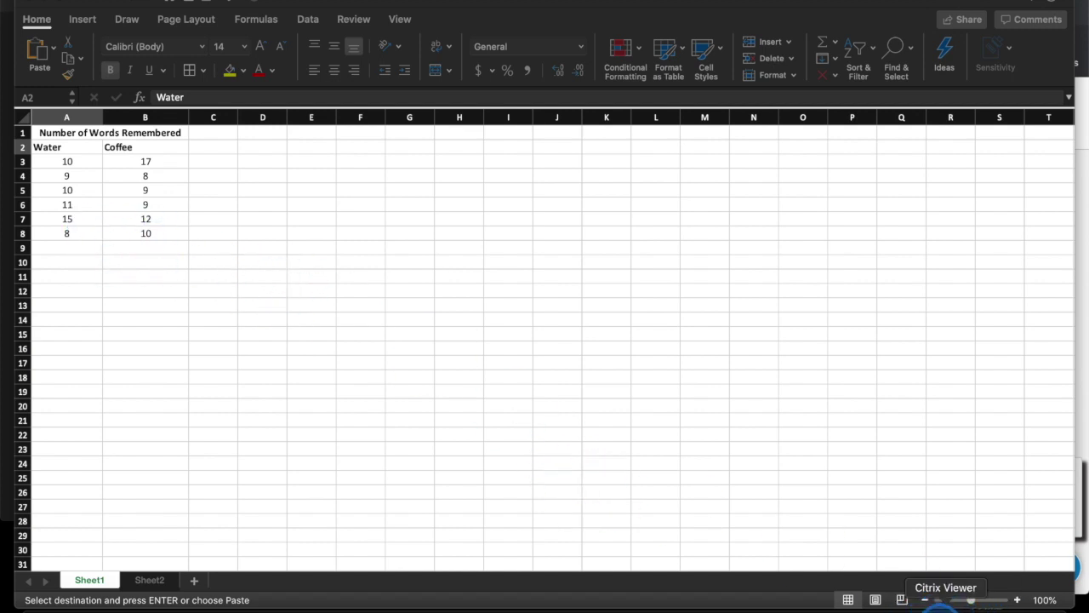
left_click(943, 602)
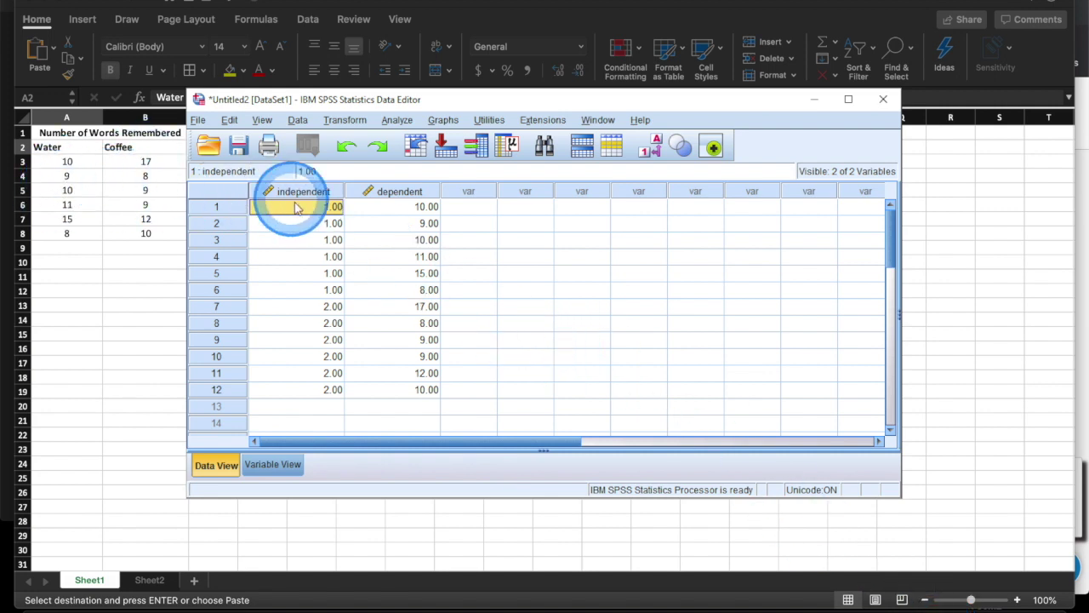
- Move the SPSS Data Editor to the right to reveal the output window behind it
left_click_drag(452, 102, 518, 102)
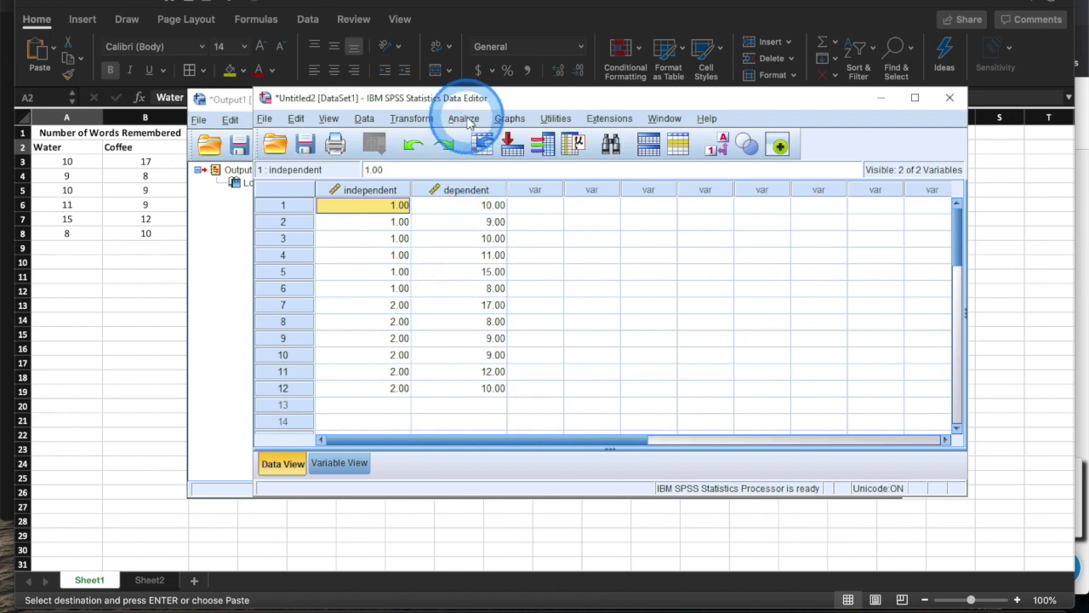
left_click(464, 120)
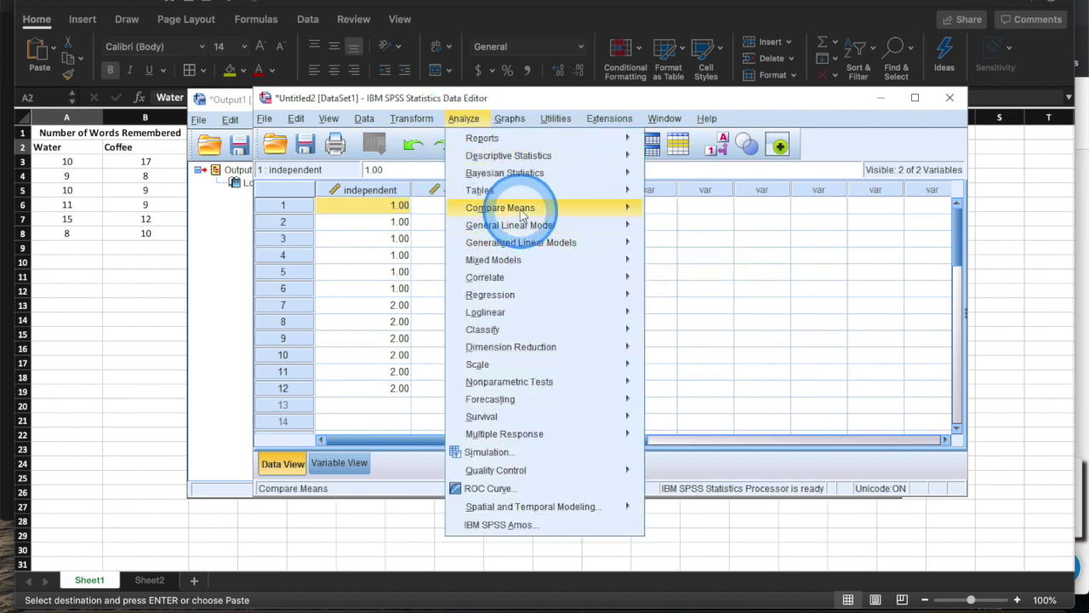
- Start an Independent-Samples T Test grouped by independent, with groups defined as 1 and 2
mouse_move(522, 214)
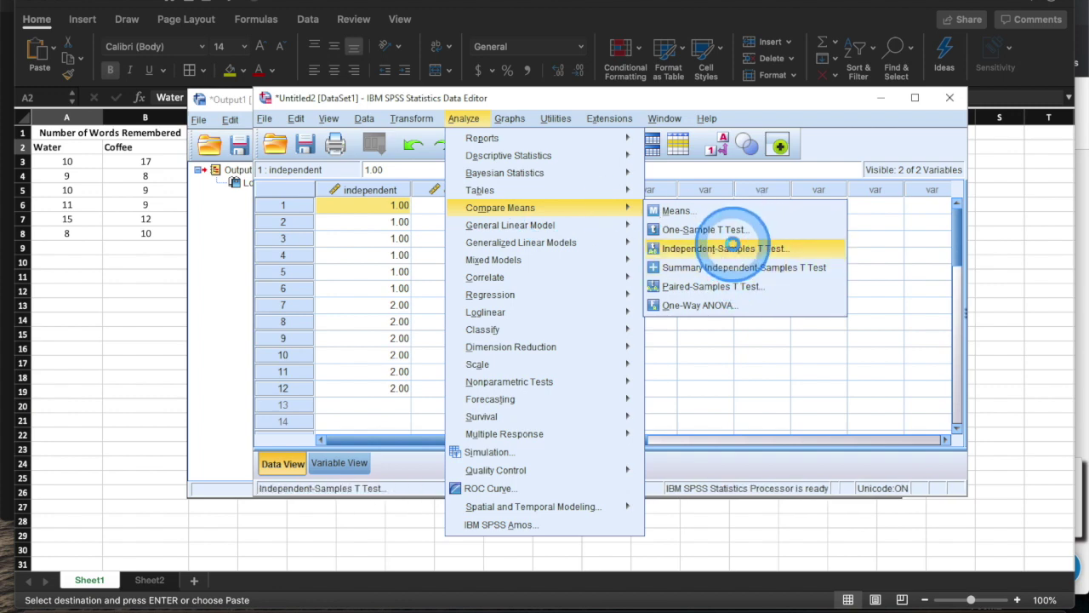
left_click(733, 247)
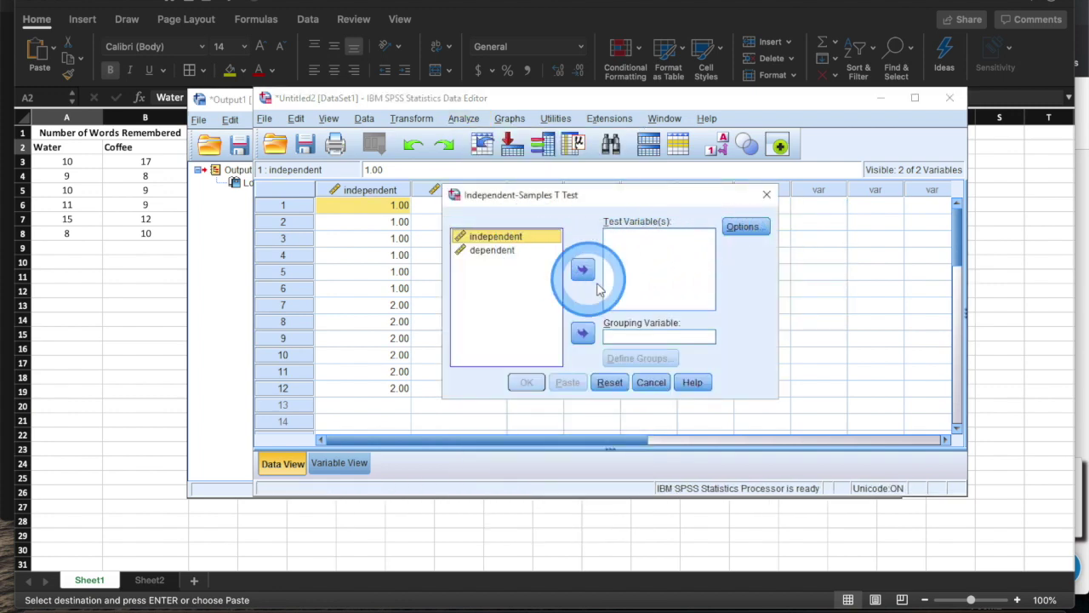
left_click(582, 335)
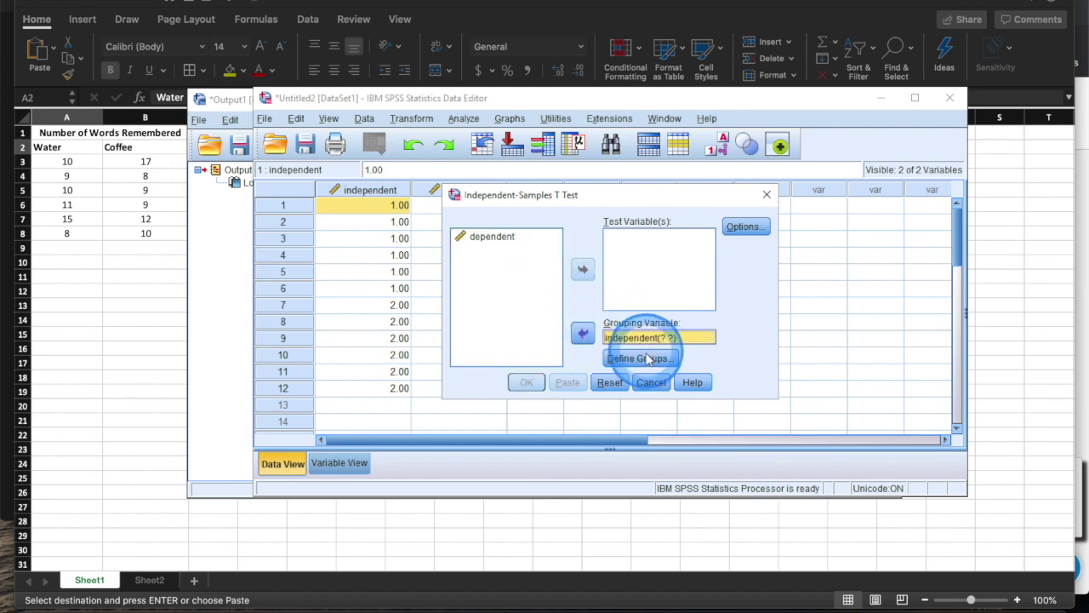
left_click(638, 358)
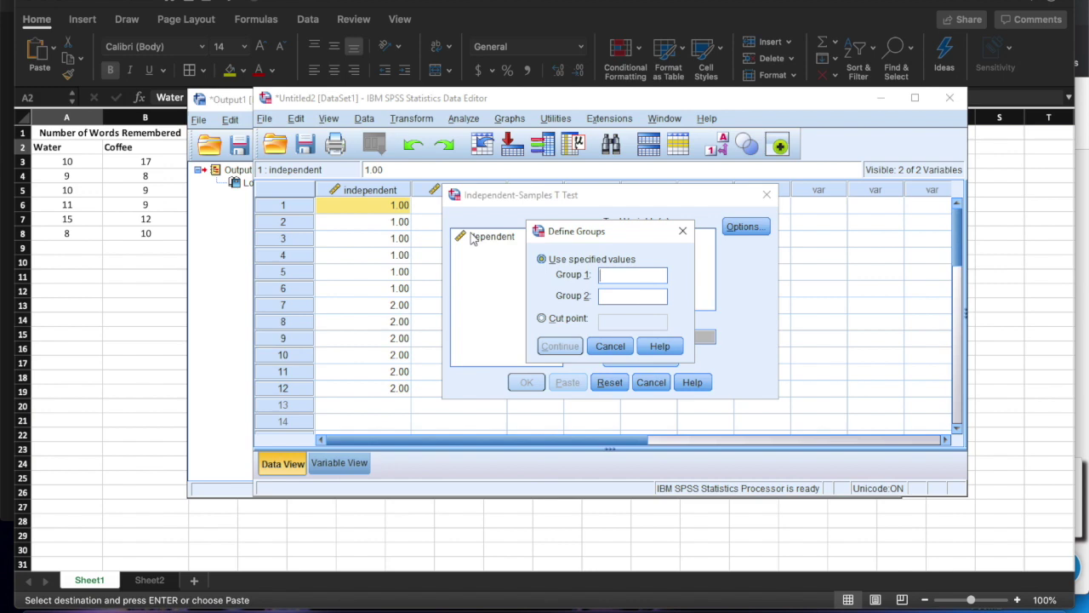
left_click(614, 275)
left_click(634, 276)
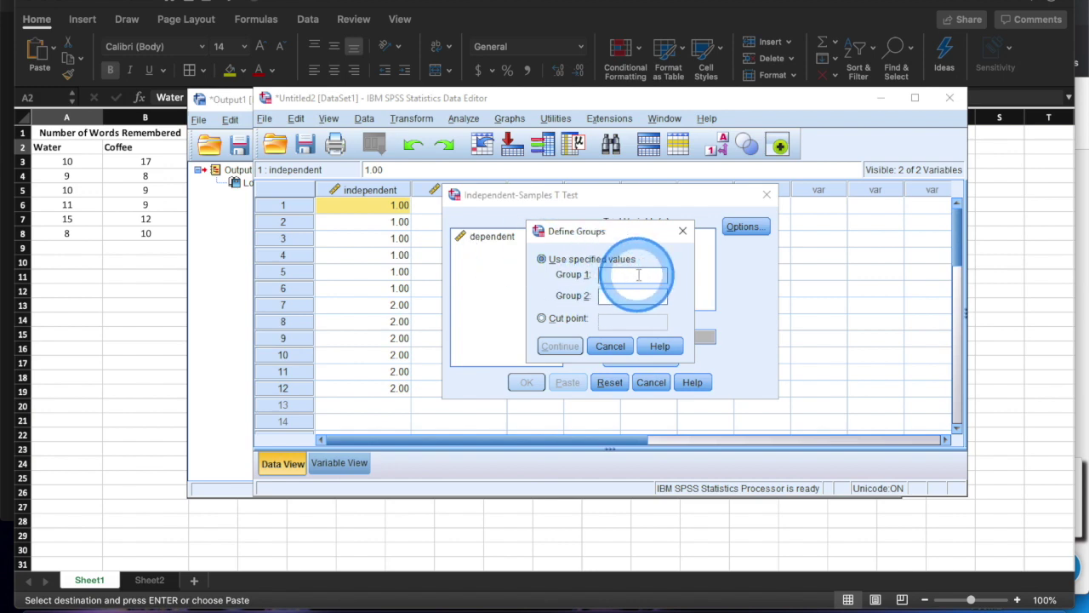
type("1")
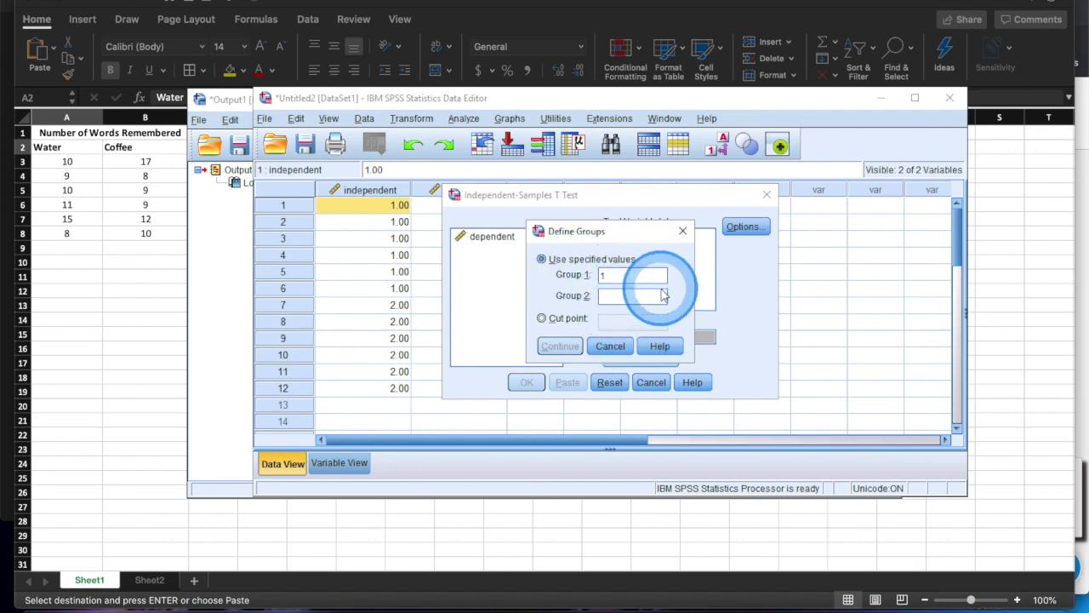
left_click(645, 295)
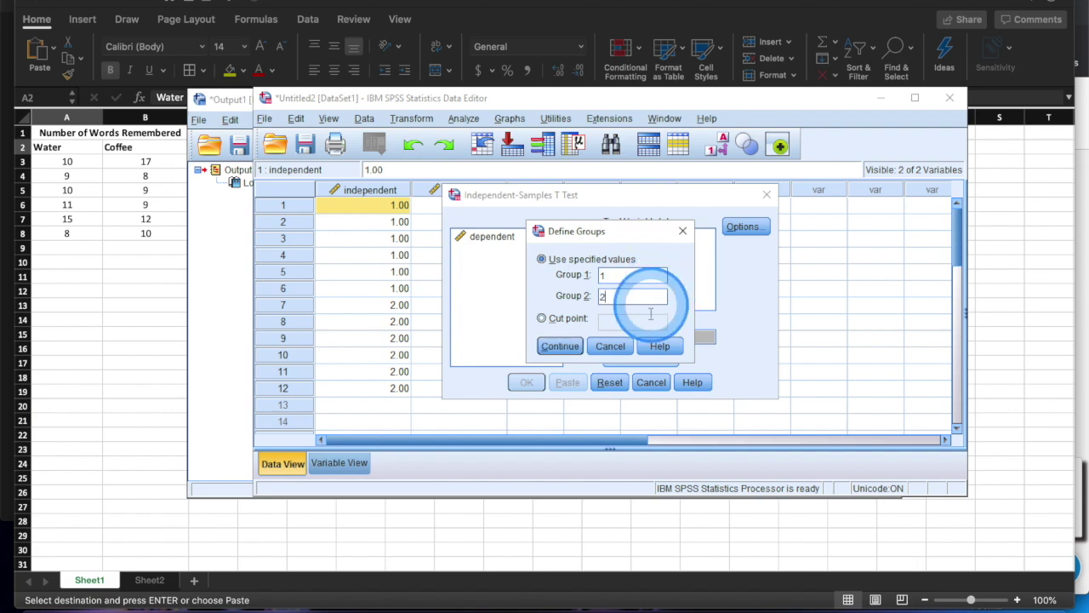
type("2")
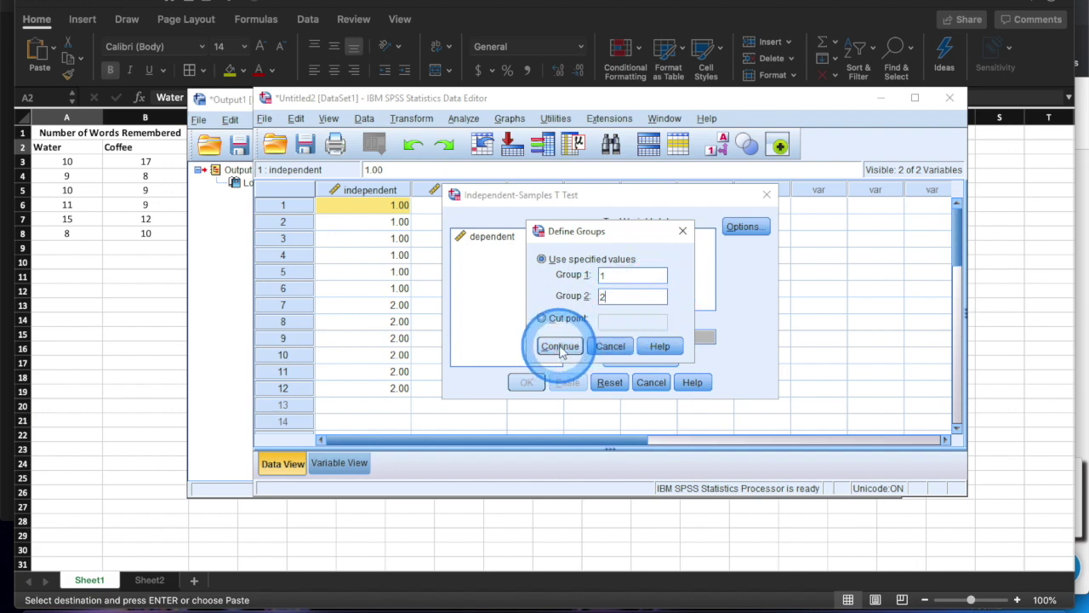
left_click(559, 346)
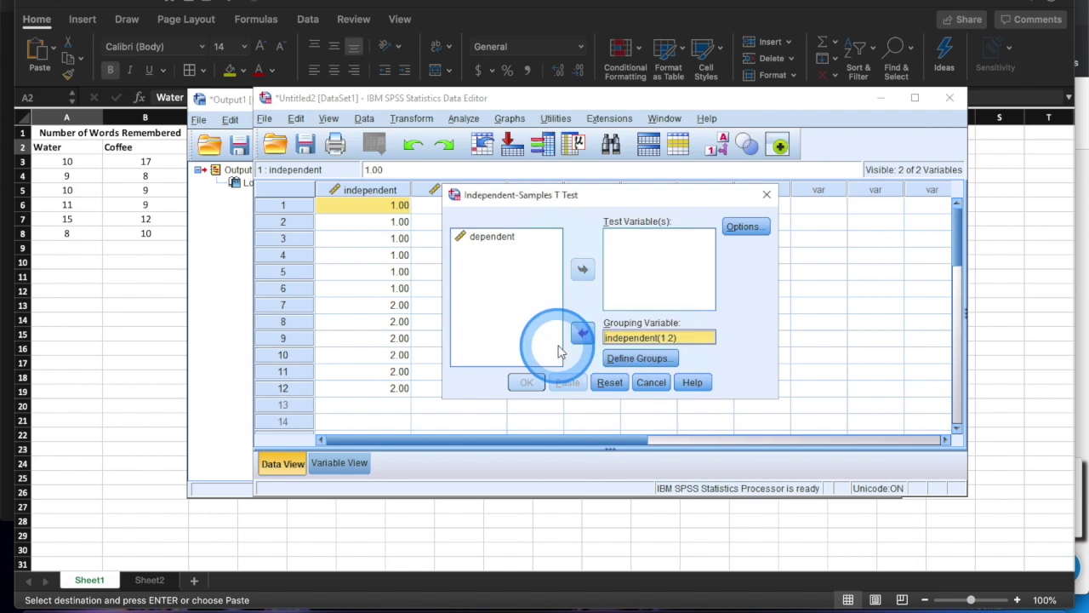
- Add dependent as the test variable and run the t-test
left_click(498, 237)
left_click(583, 270)
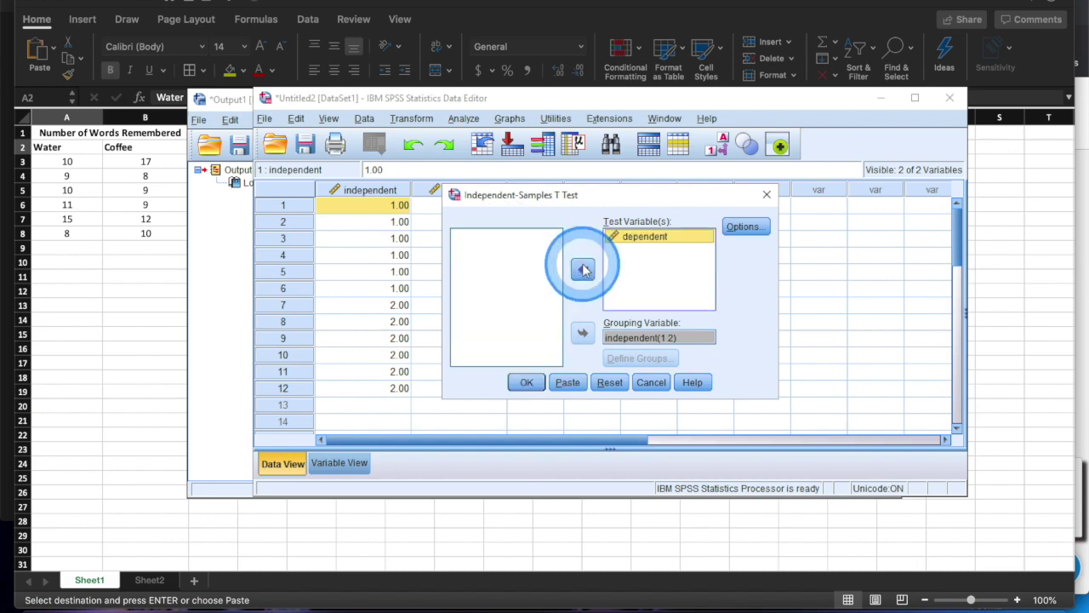
left_click(527, 383)
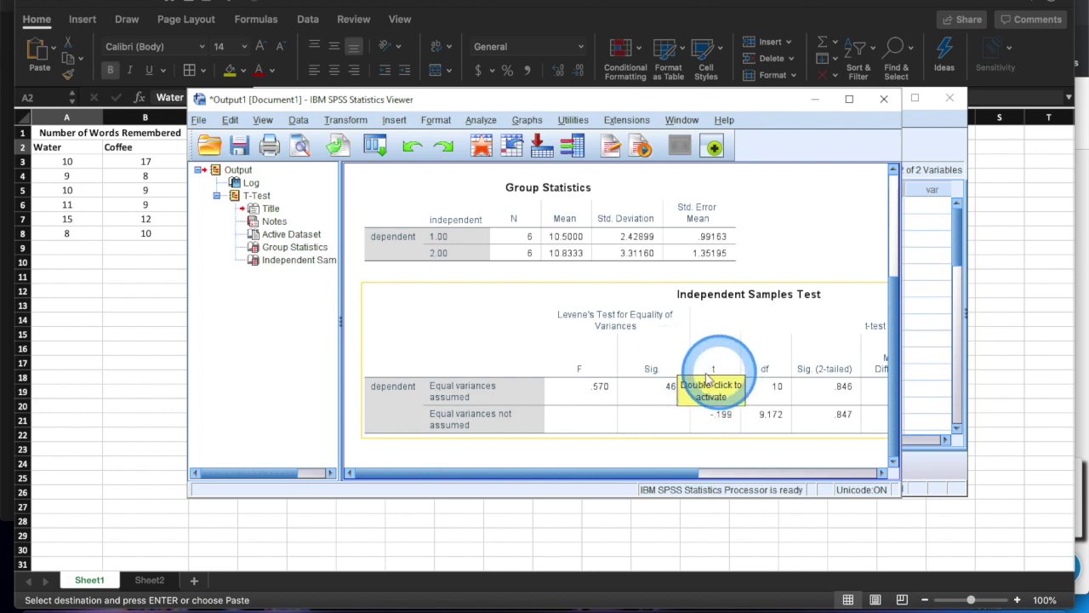
- Review the Independent Samples Test table: t = -.199, df 10, Sig. (2-tailed) .846
left_click_drag(667, 476, 697, 475)
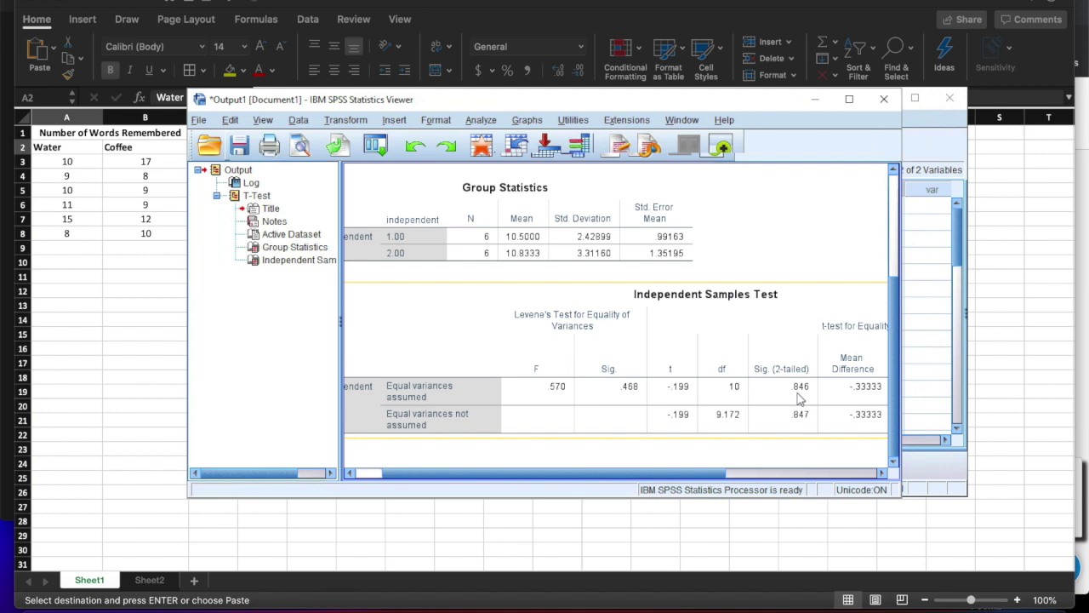
left_click(800, 388)
left_click(799, 400)
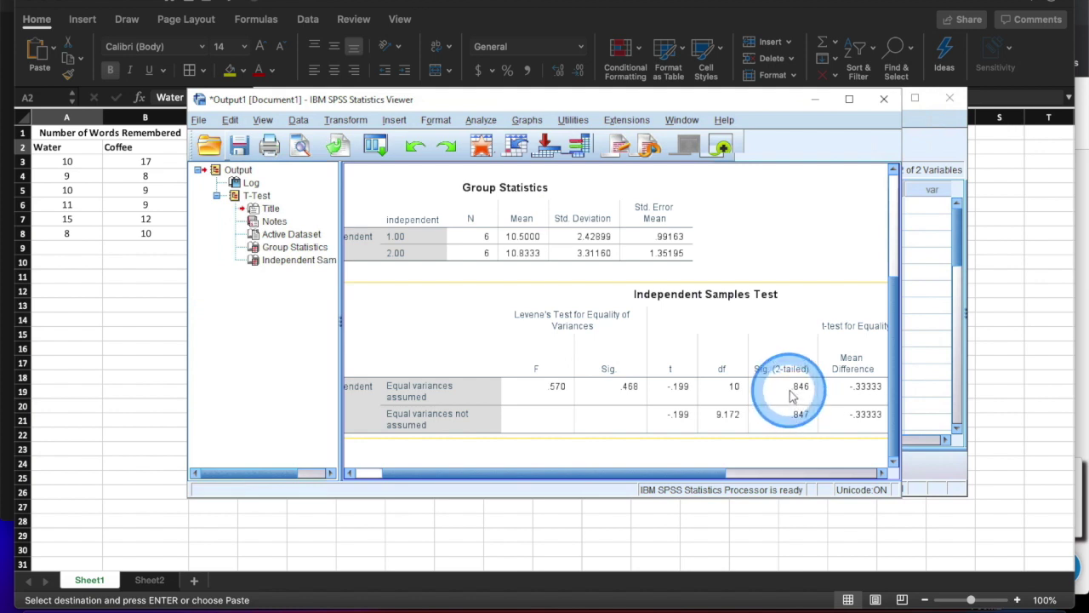
left_click(790, 451)
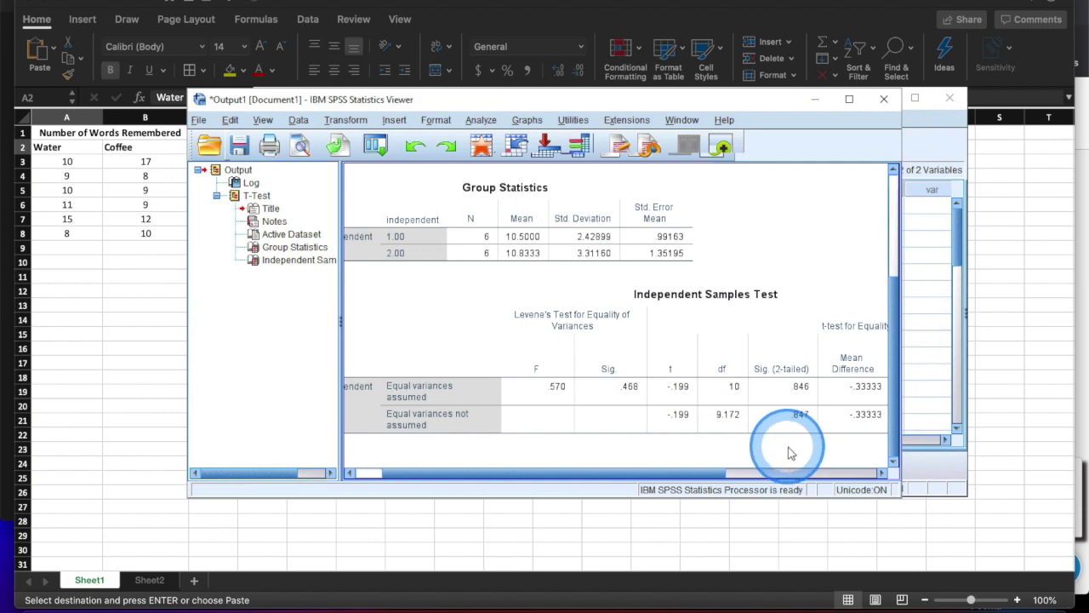
left_click(786, 439)
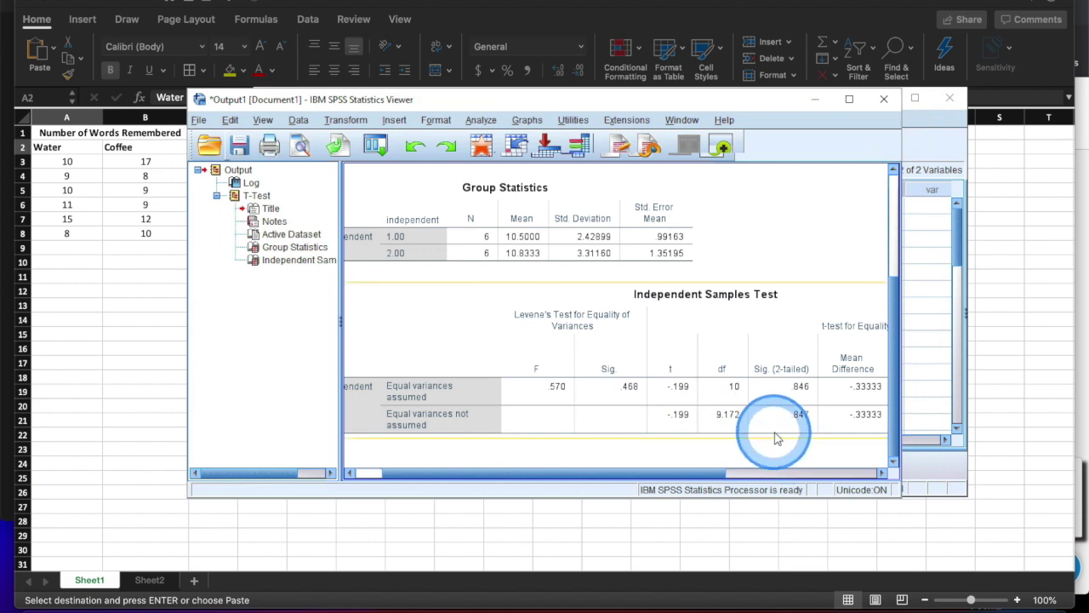
left_click(774, 437)
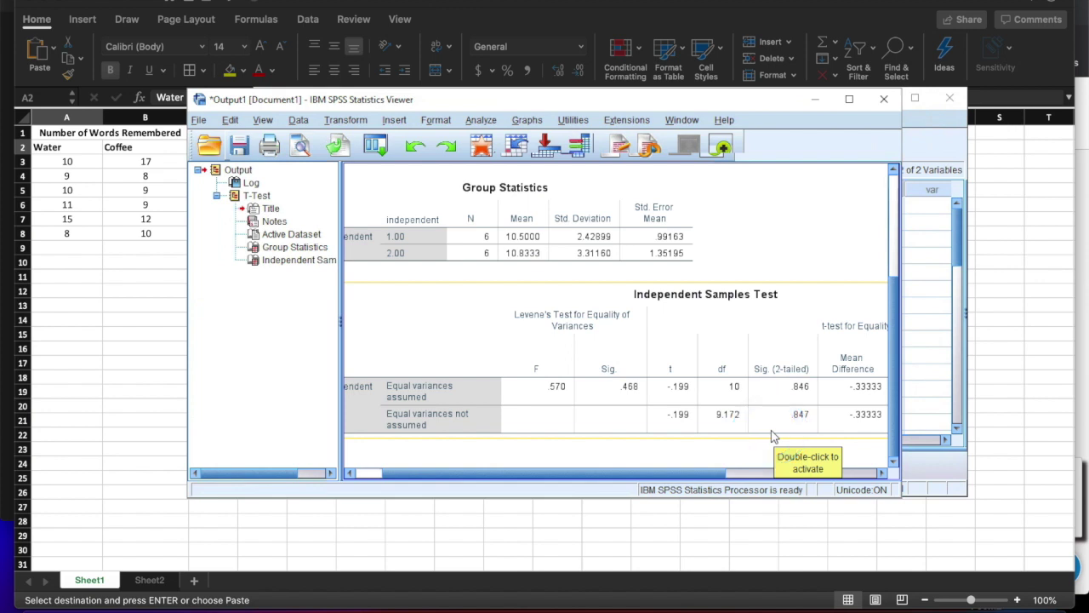
left_click_drag(773, 436, 245, 432)
- Copy the O.J. scores 16, 20, 18, 10, 9, 17 from Sheet2's cells C3:C8
left_click(280, 511)
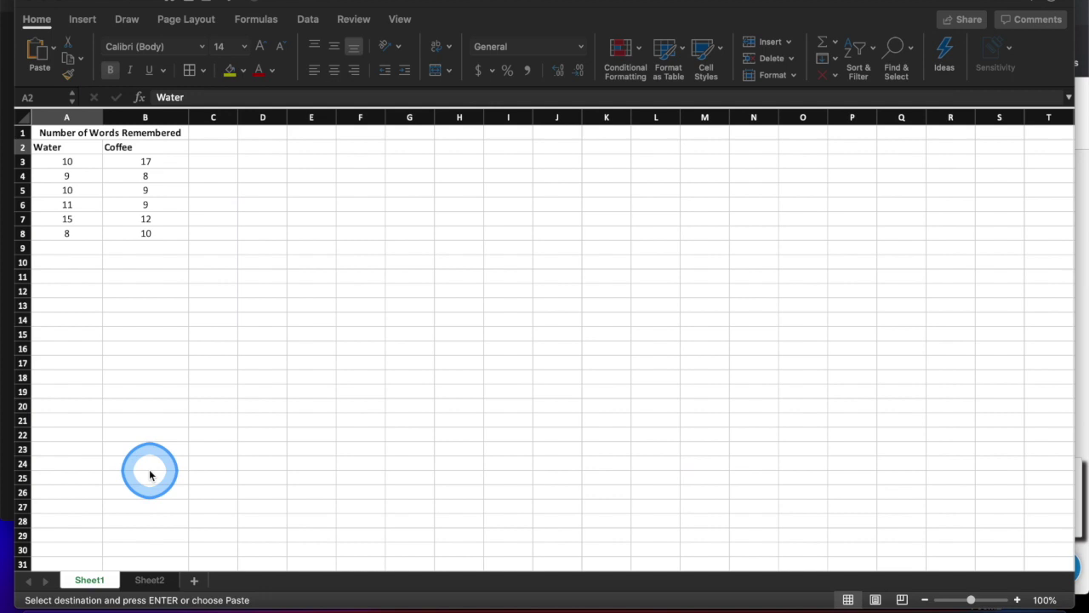
left_click(151, 580)
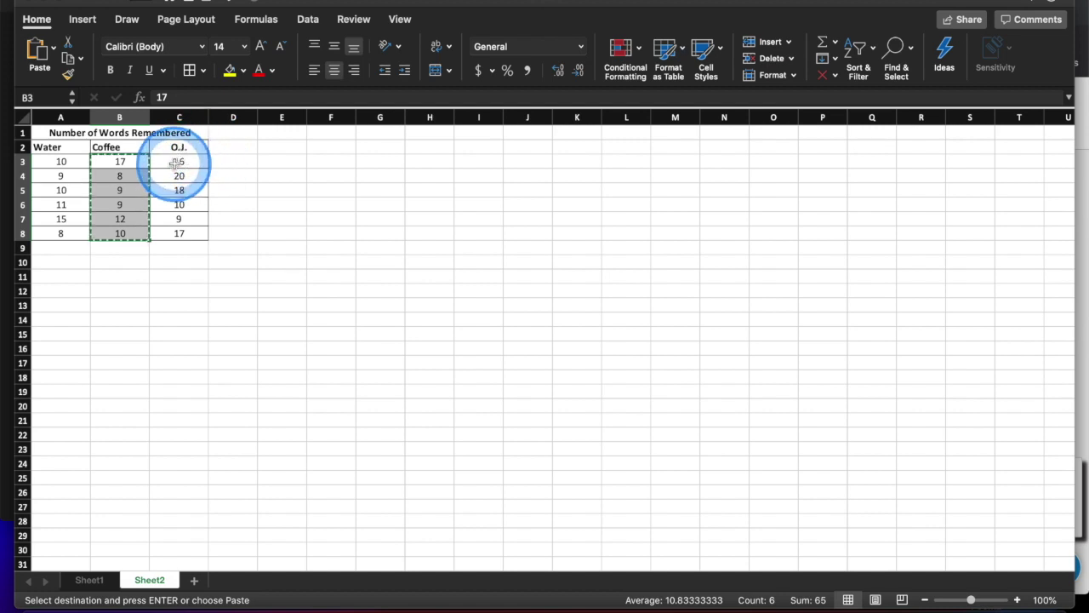
left_click_drag(177, 161, 170, 234)
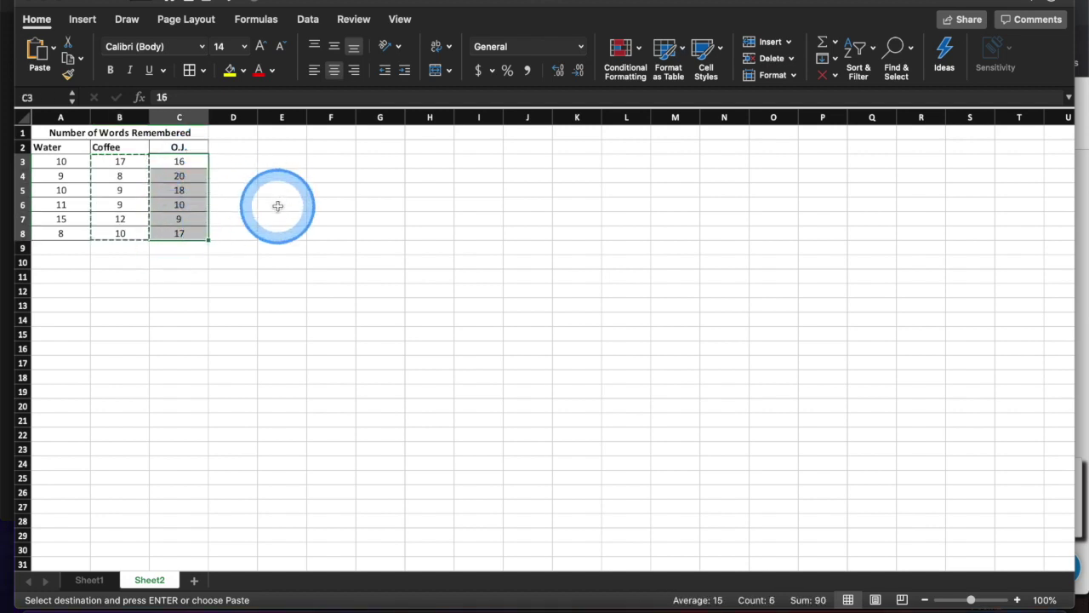
key("super+c")
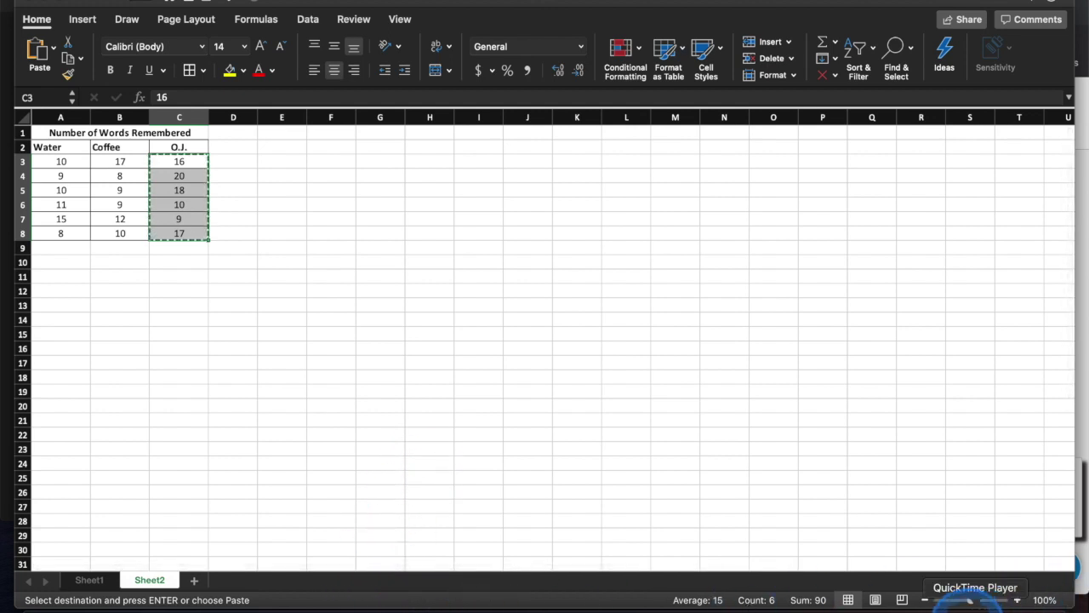
left_click(966, 604)
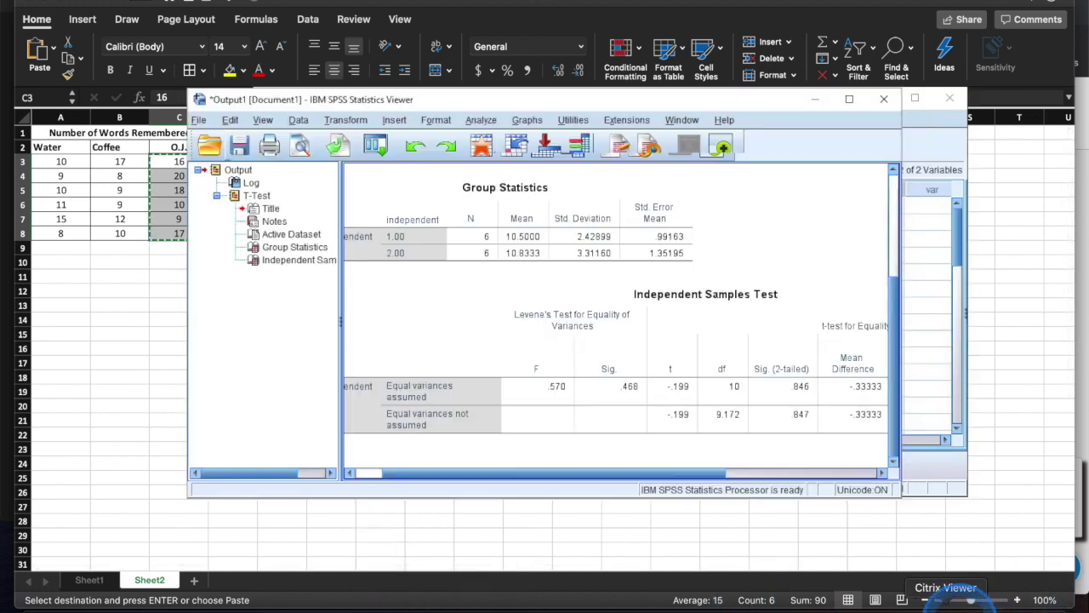
- Paste the six O.J. scores below the existing values in the dependent column
left_click(946, 336)
left_click(480, 405)
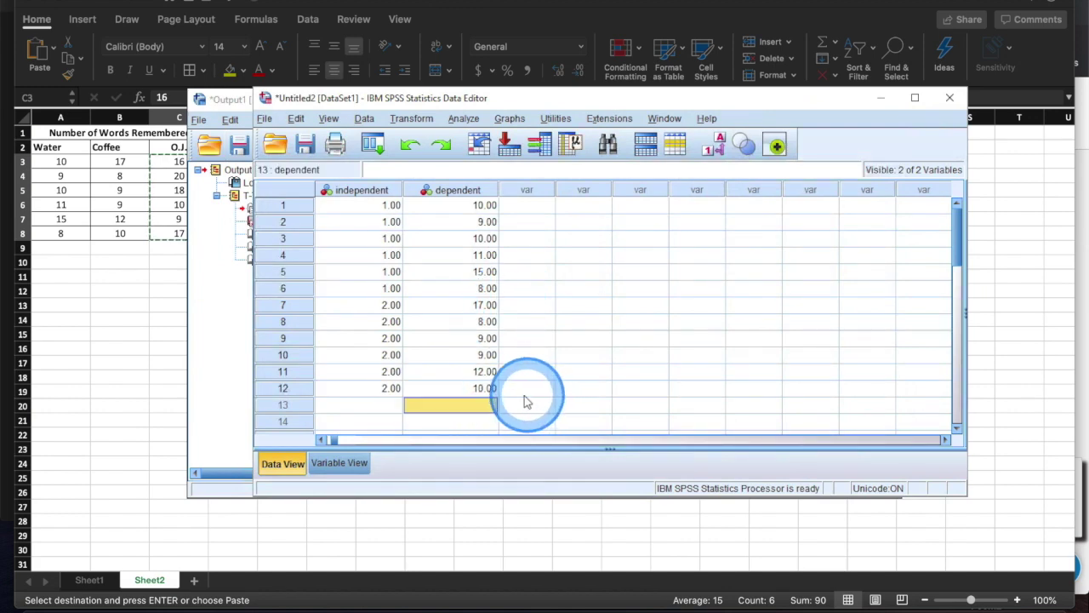
key("ctrl+v")
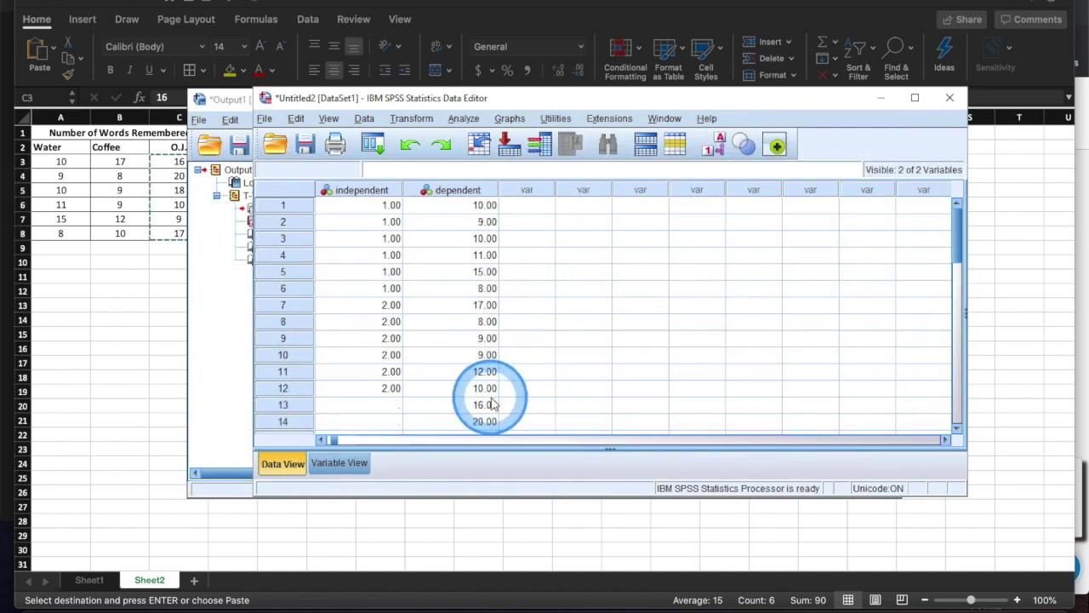
scroll(416, 398, "down", 10)
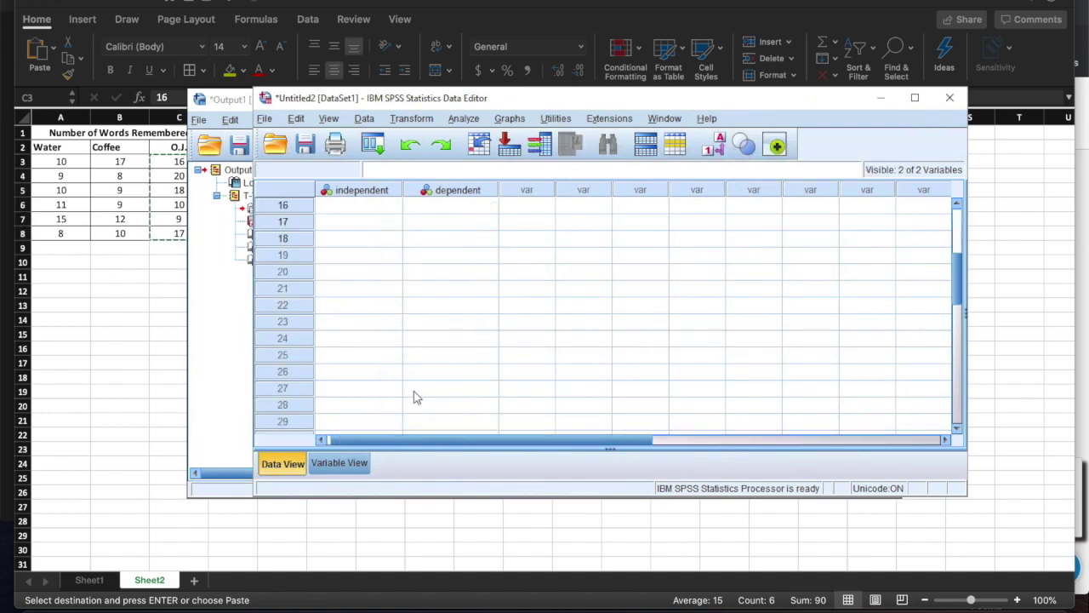
scroll(416, 397, "up", 7)
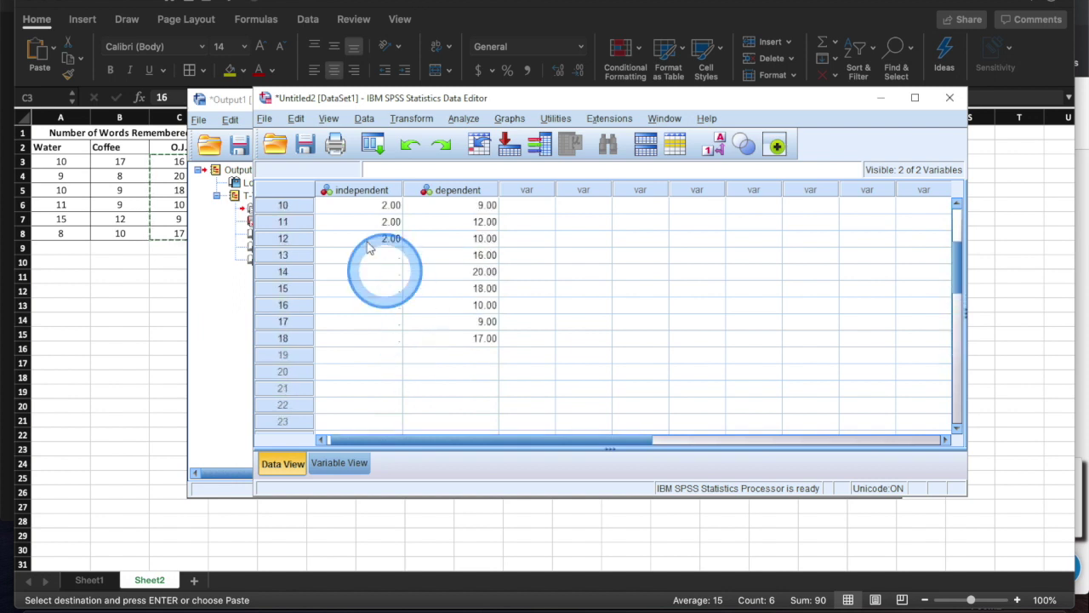
- Enter group code 3 in the independent column for rows 13 through 18
left_click(374, 255)
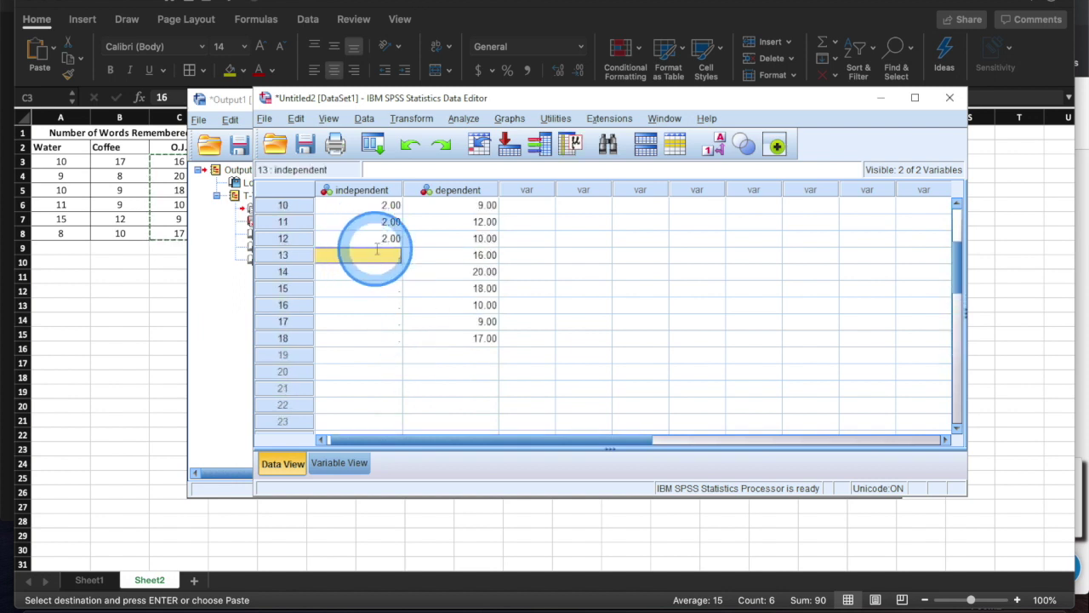
type("3")
key("Return")
type("3")
key("Return")
type("3")
key("Return")
type("3")
key("Return")
type("3")
key("Return")
type("3")
key("Return")
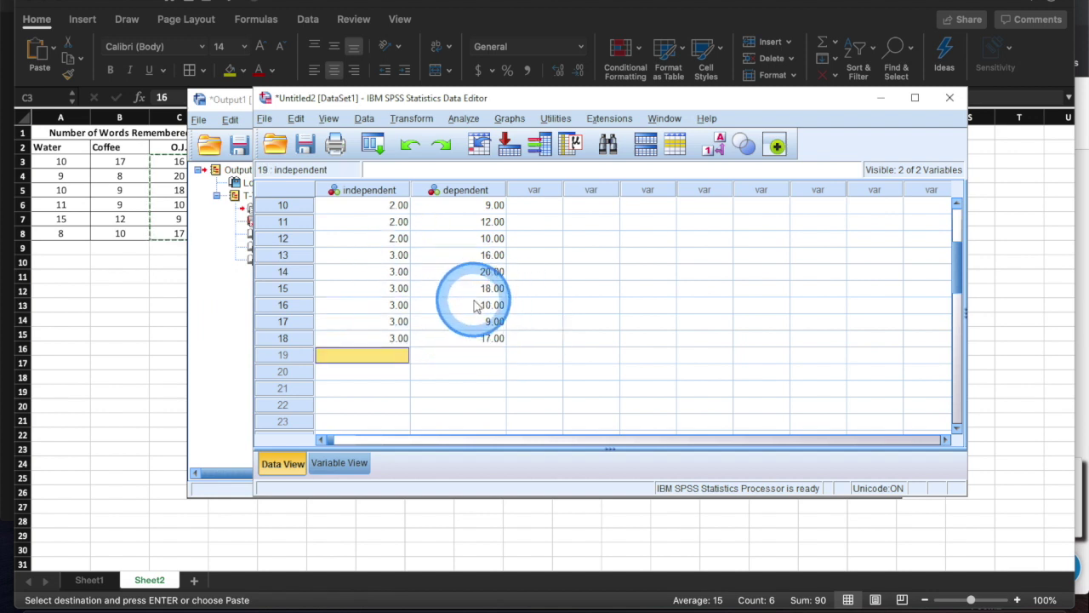
scroll(475, 305, "up", 3)
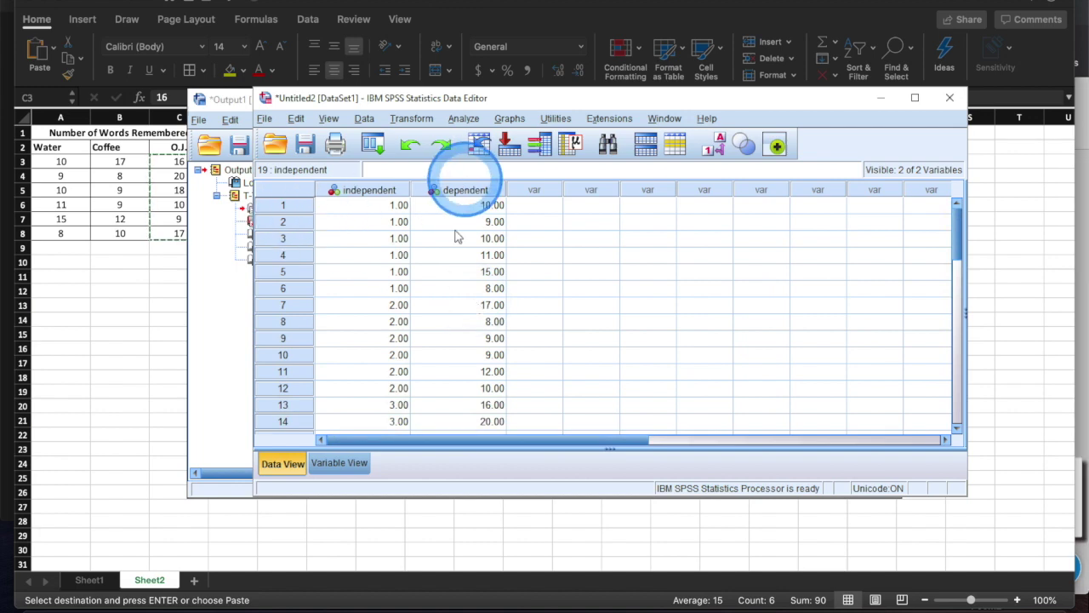
left_click(465, 121)
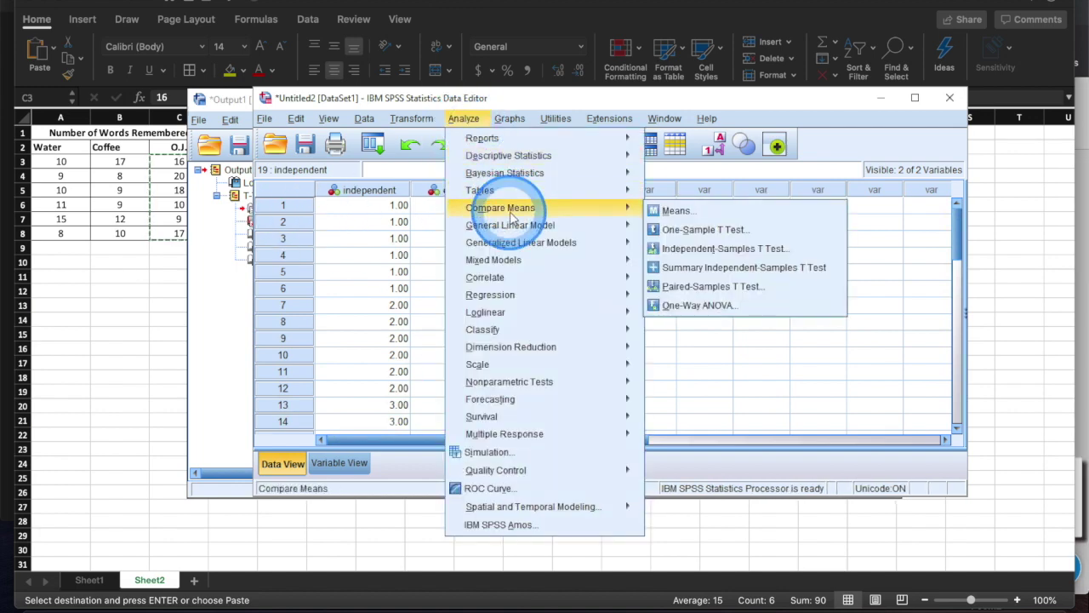
- Open One-Way ANOVA with independent as the Factor and dependent in the Dependent List
mouse_move(515, 214)
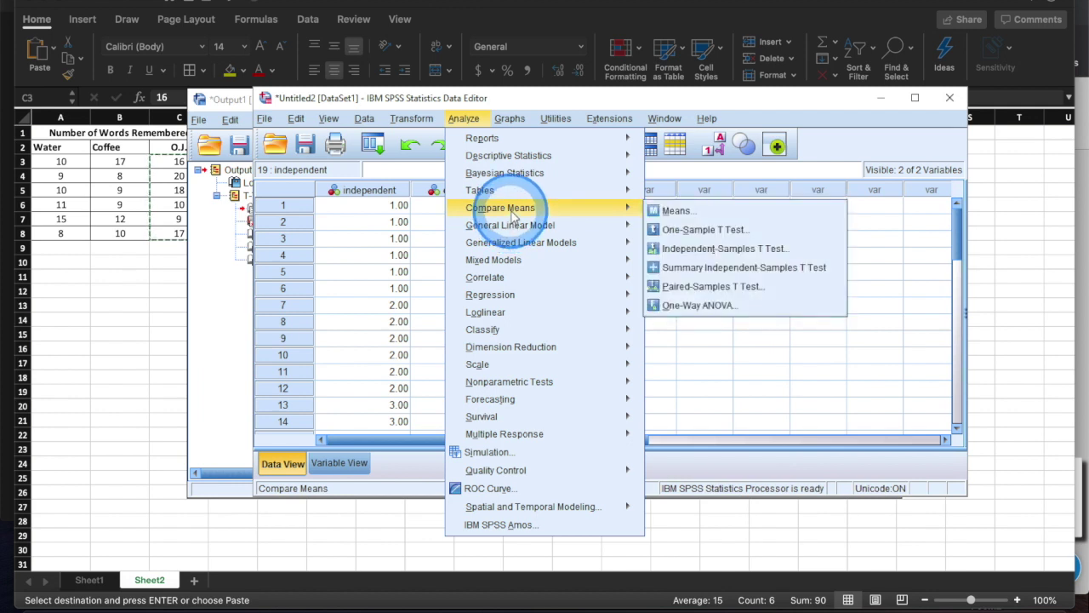
left_click(697, 306)
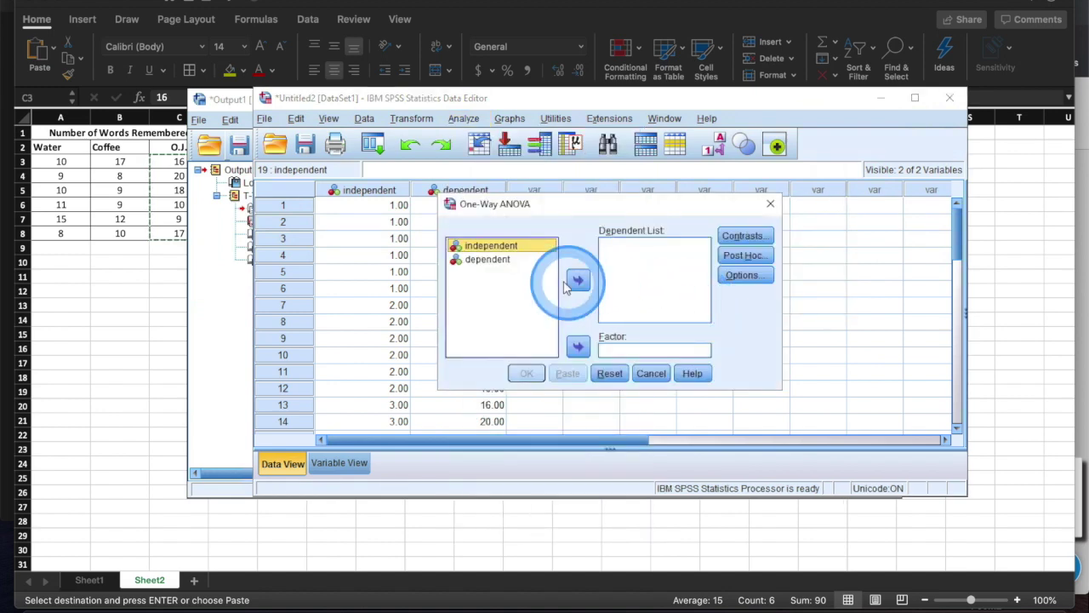
left_click(577, 347)
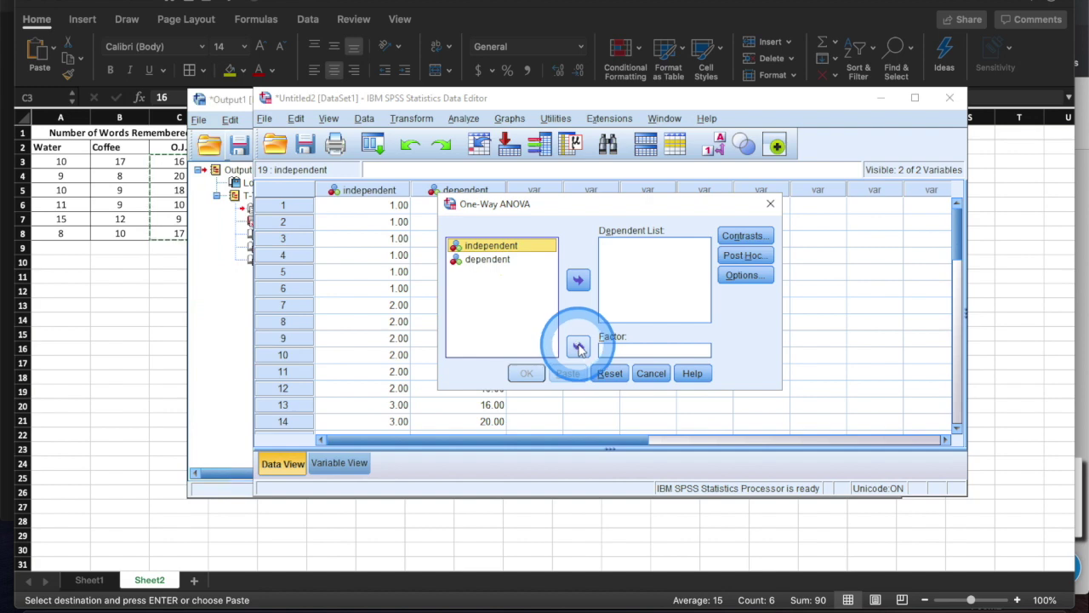
left_click(578, 347)
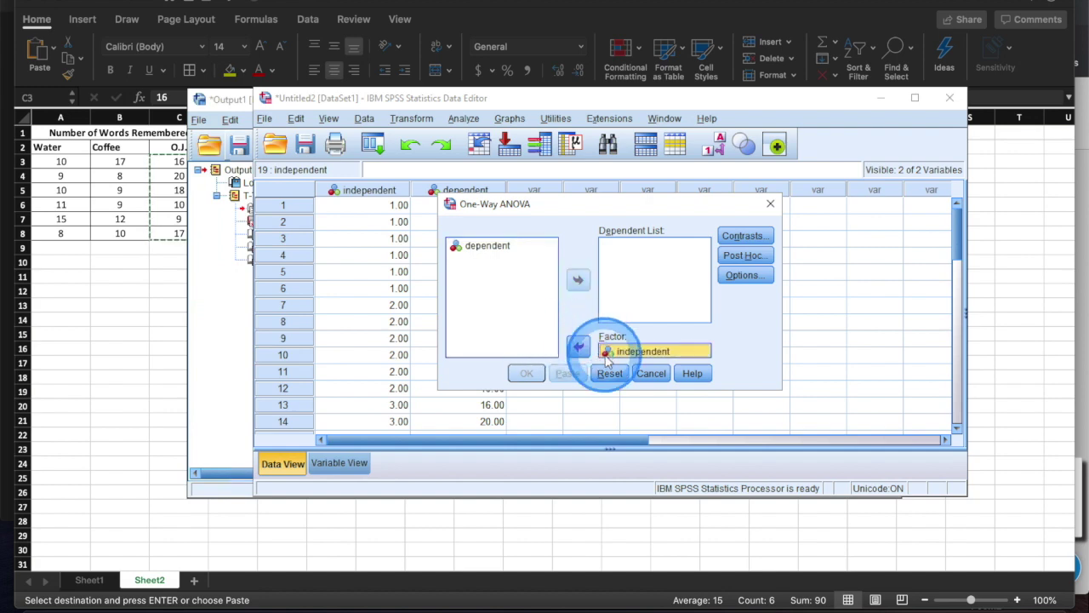
left_click(516, 255)
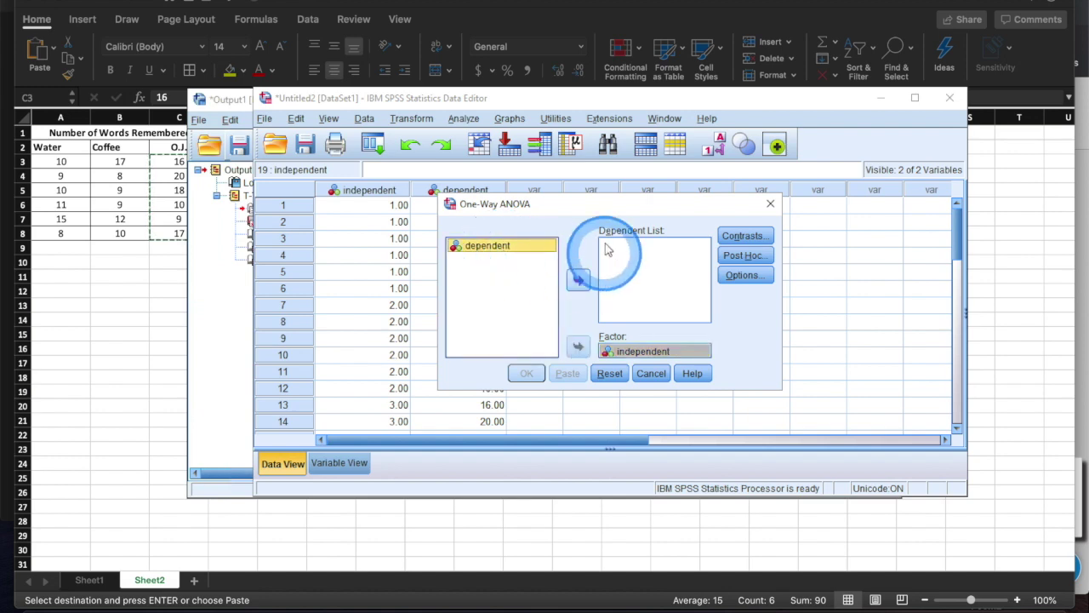
left_click(579, 279)
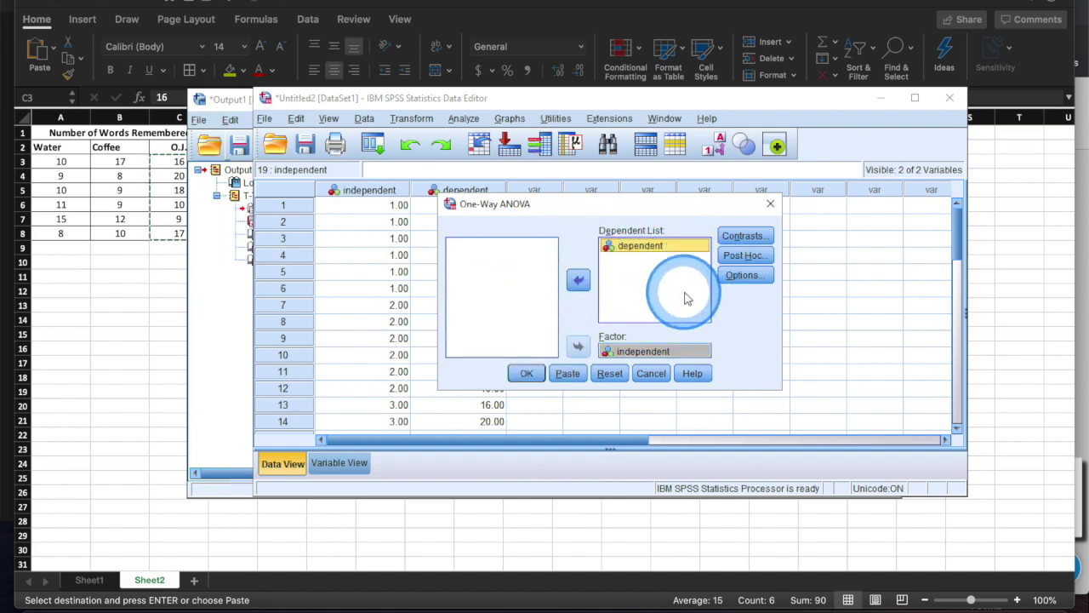
- Turn on Descriptive statistics in the One-Way ANOVA Options
left_click(742, 277)
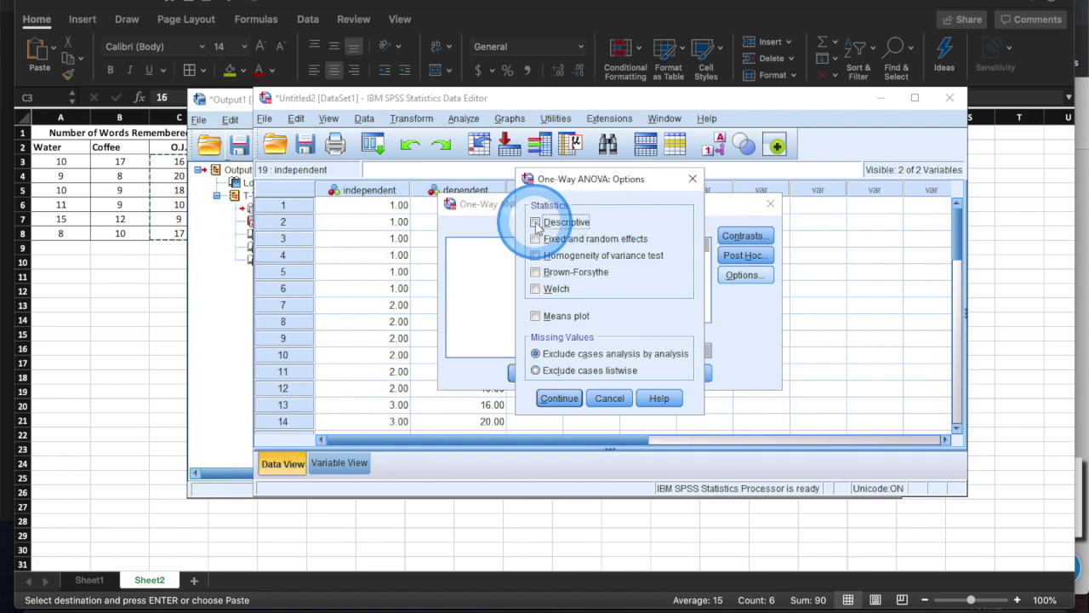
left_click(536, 223)
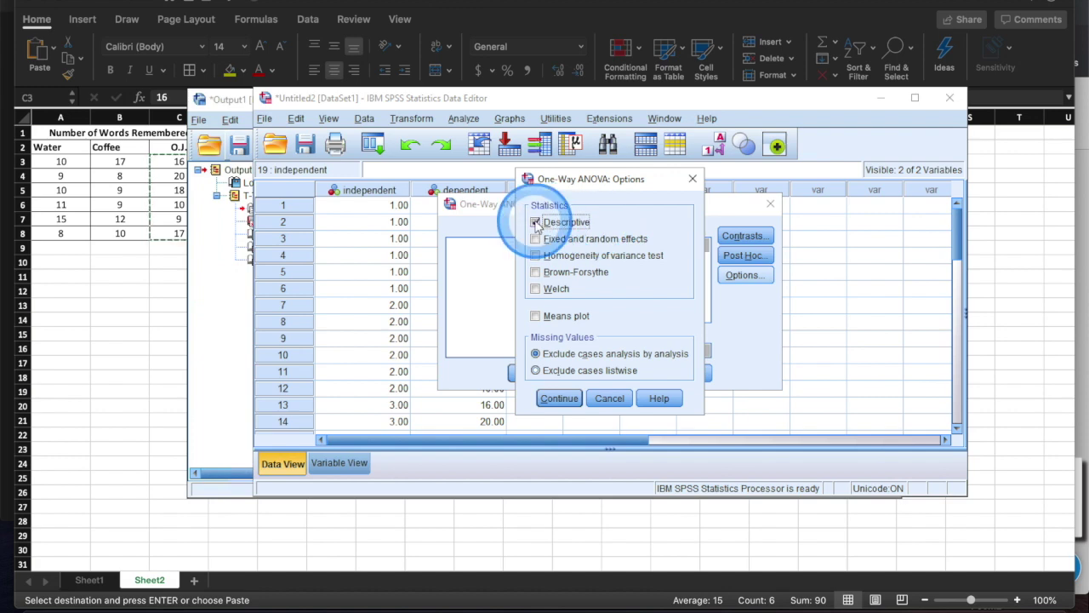
left_click(559, 399)
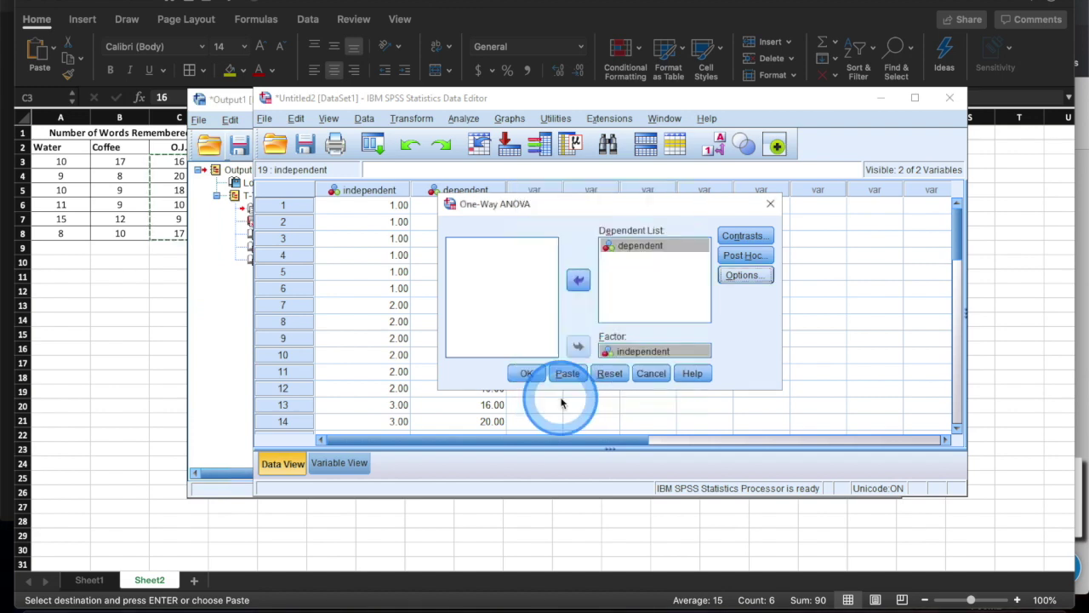
- Choose Bonferroni as the post hoc comparison test
left_click(745, 257)
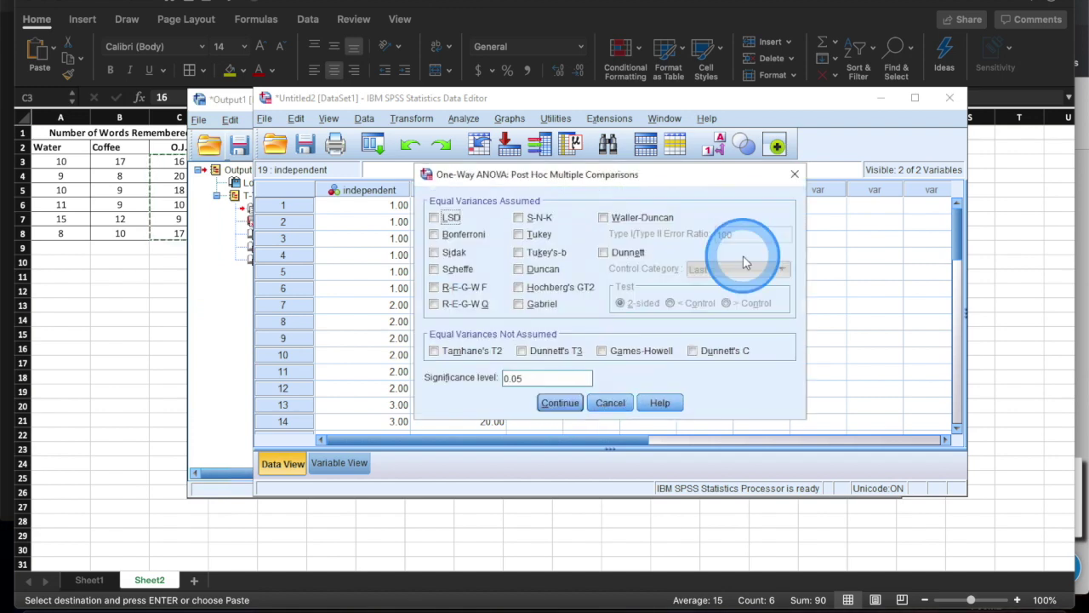
left_click(434, 234)
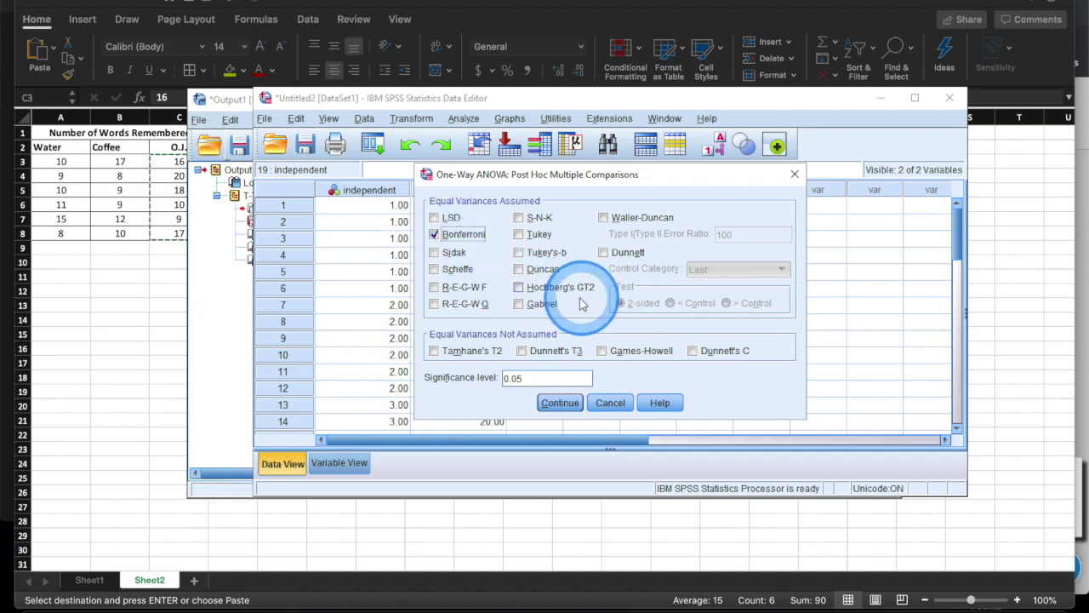
left_click(561, 403)
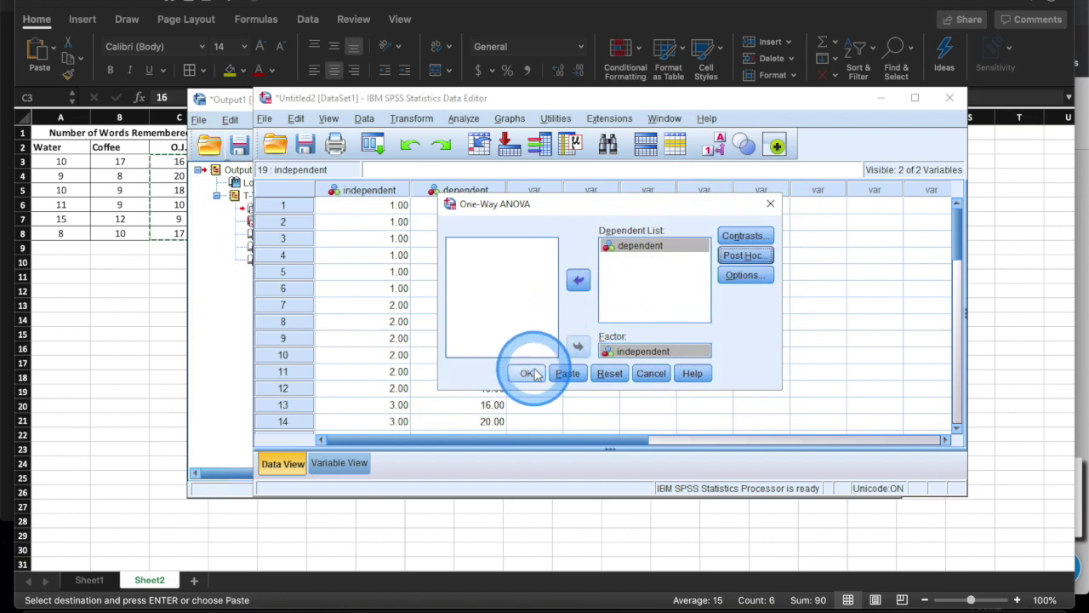
- Run the one-way ANOVA and review the Descriptives and the ANOVA table (F 3.070, Sig. .076)
left_click(526, 375)
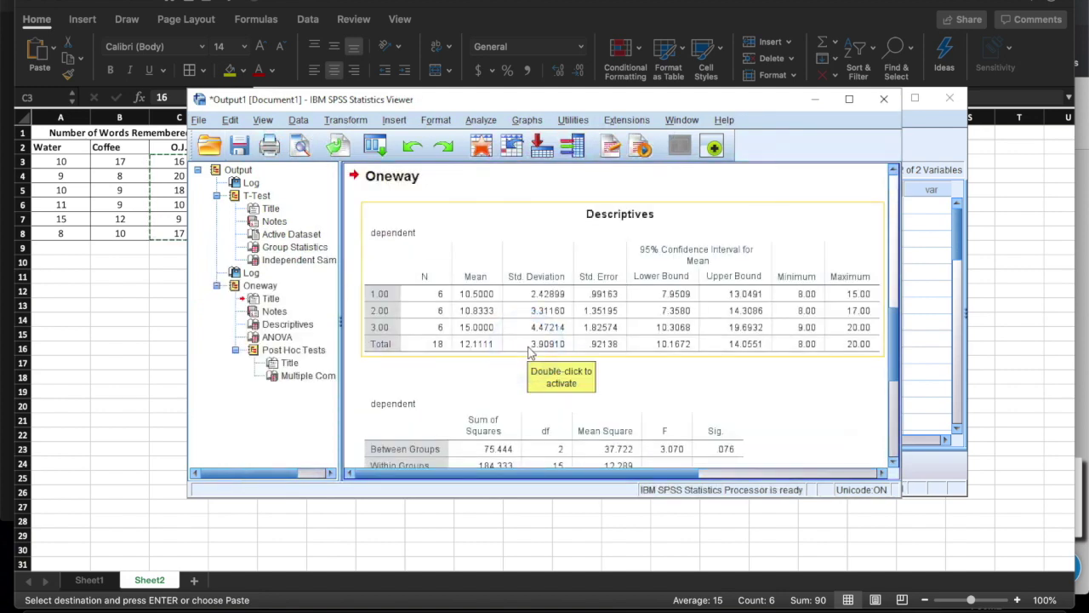
scroll(527, 350, "up", 10)
scroll(528, 351, "down", 8)
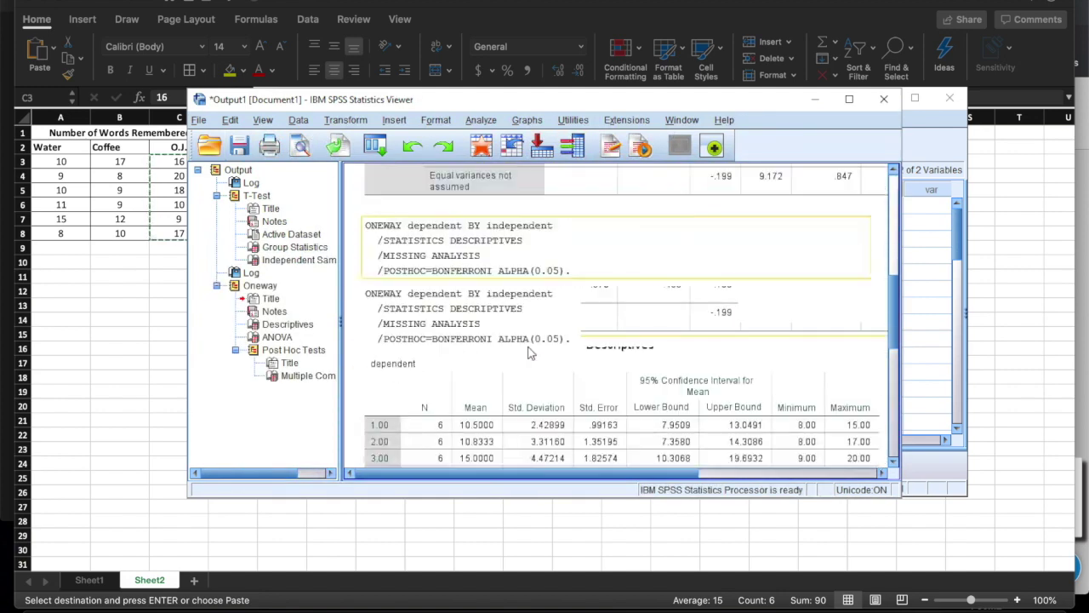
scroll(527, 394, "down", 2)
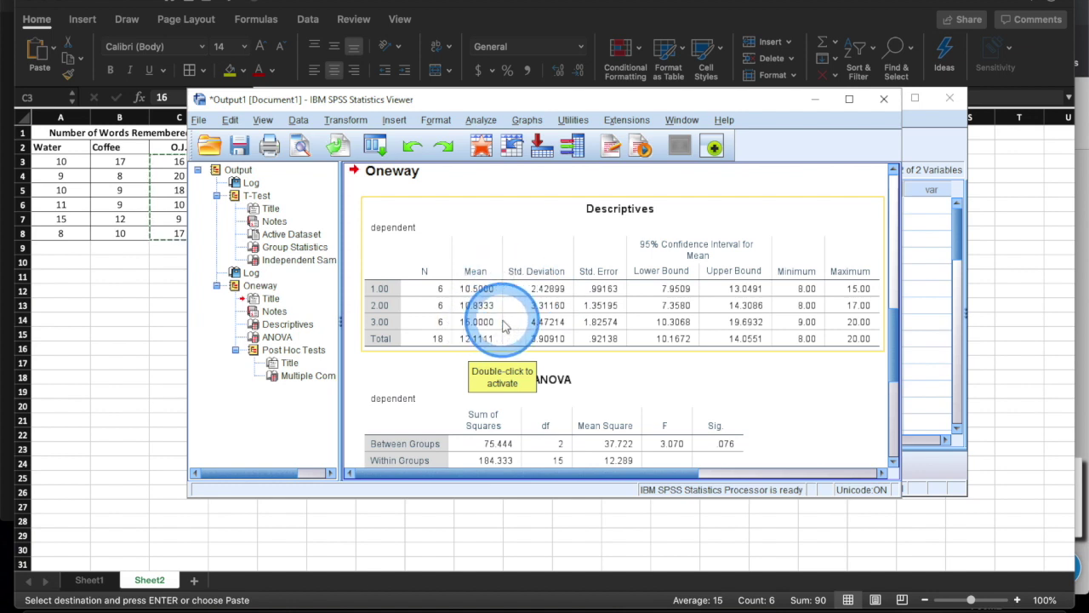
scroll(540, 340, "down", 3)
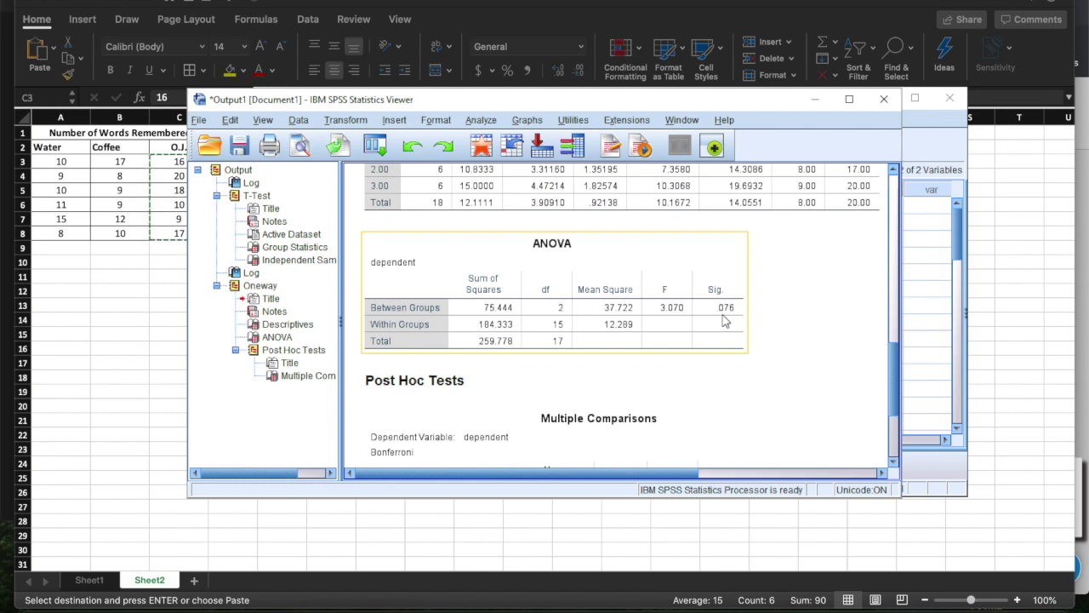
left_click(722, 319)
left_click(720, 323)
left_click(720, 325)
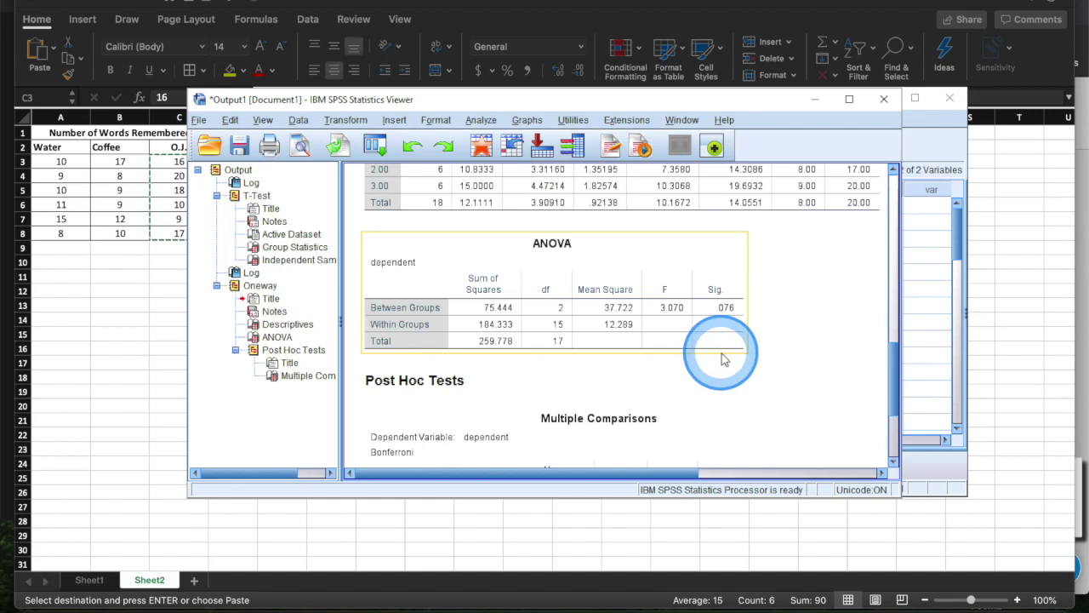
scroll(714, 353, "down", 3)
left_click(722, 359)
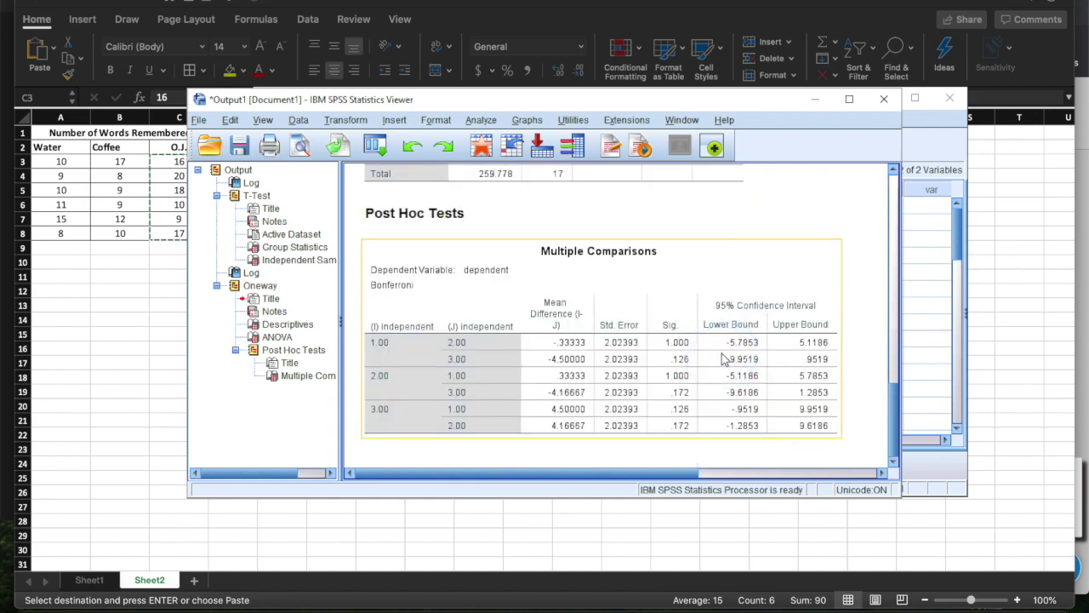
- Inspect the Bonferroni Multiple Comparisons table, with pairwise Sig. values 1.000, .126 and .172
left_click(717, 292)
scroll(717, 292, "up", 10)
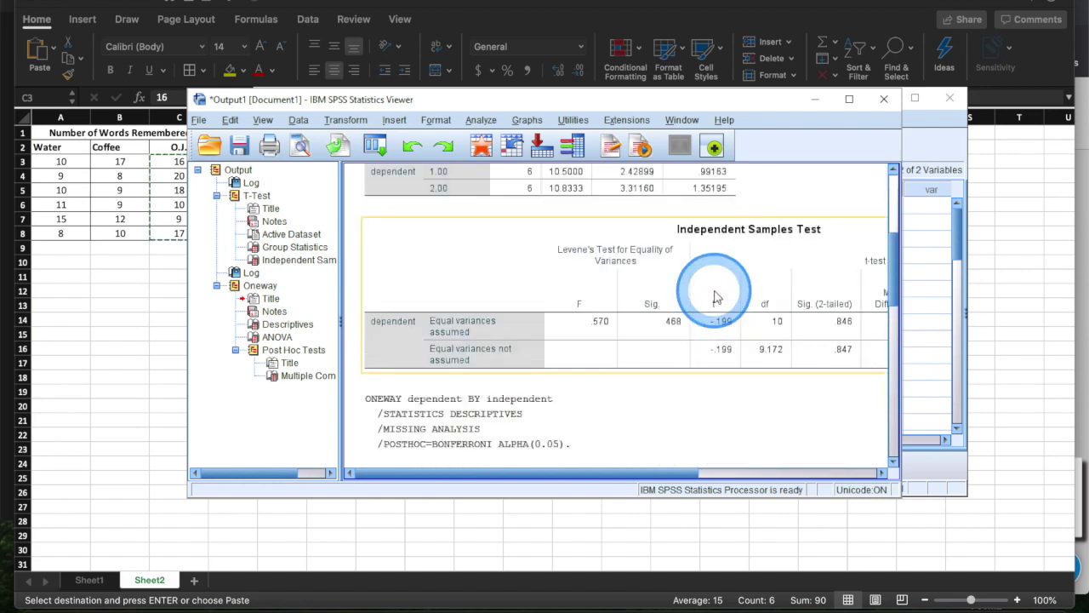
scroll(715, 296, "down", 9)
scroll(715, 296, "down", 2)
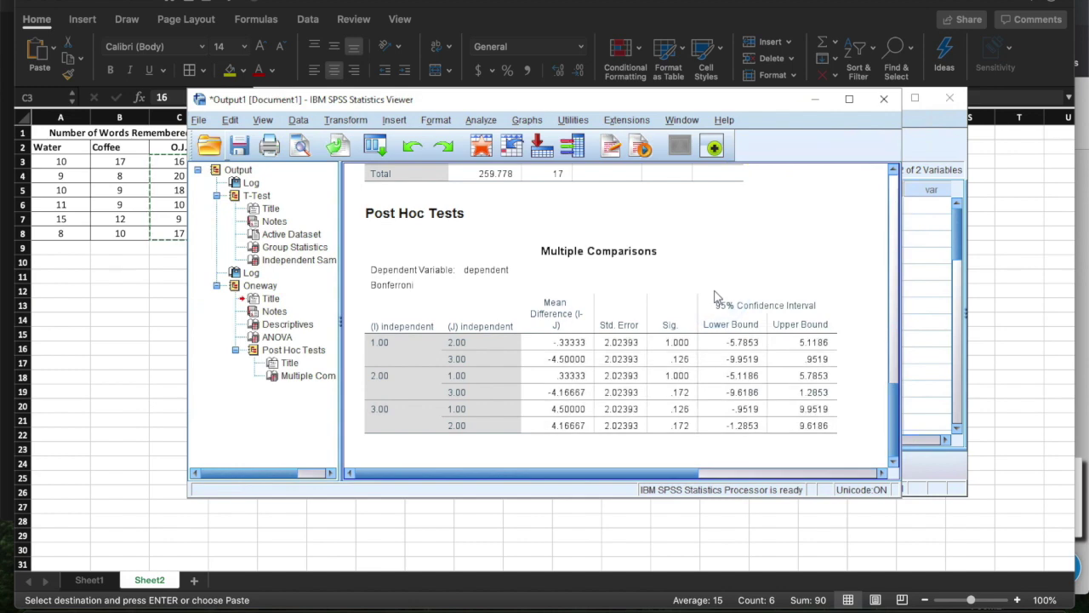
left_click(711, 239)
scroll(711, 241, "up", 2)
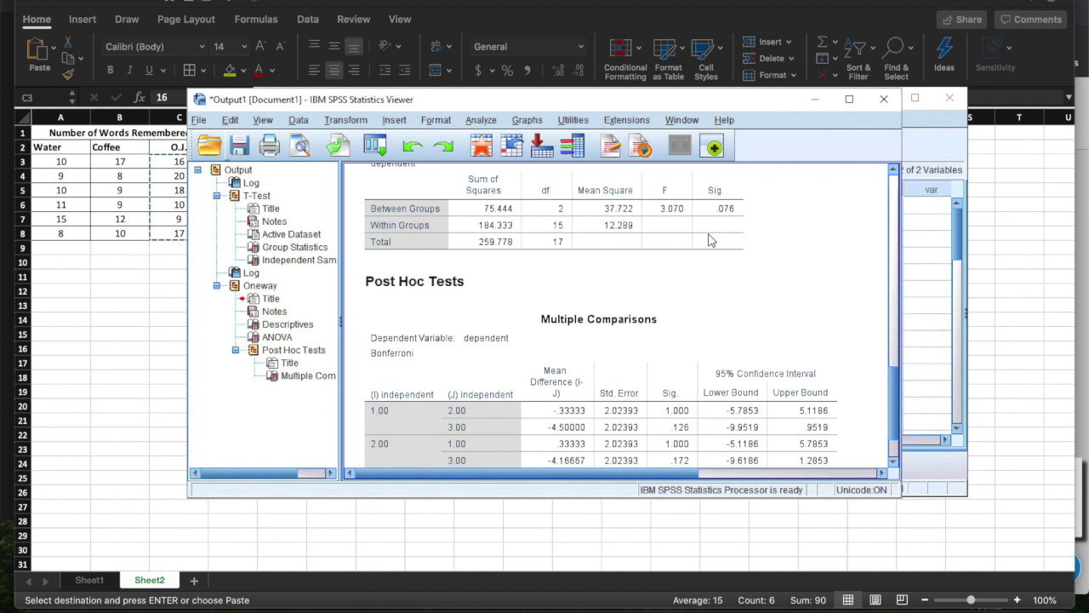
left_click(723, 214)
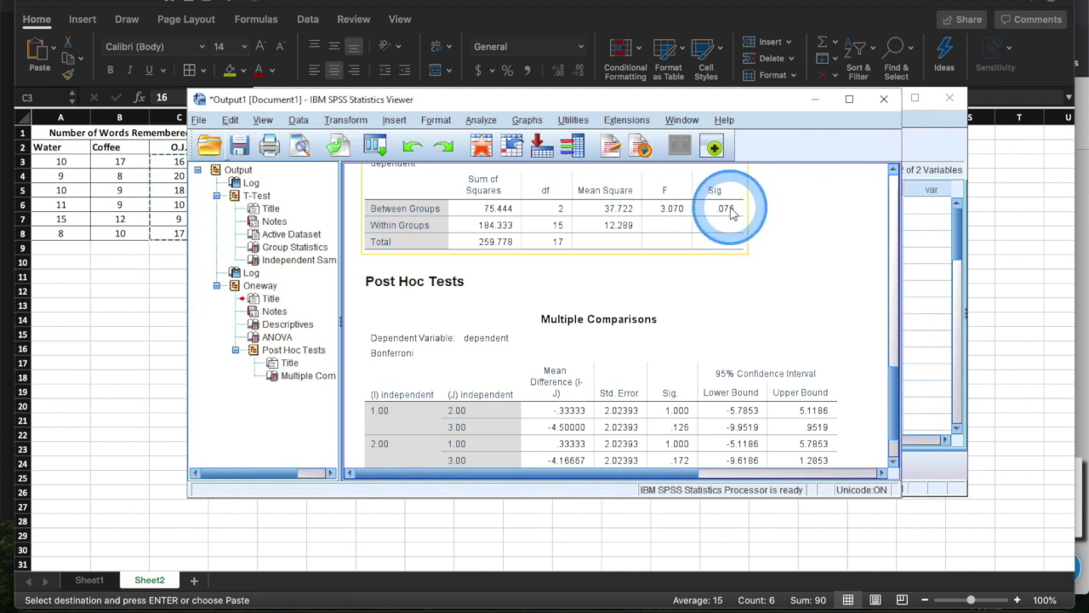
left_click(723, 264)
scroll(724, 264, "down", 2)
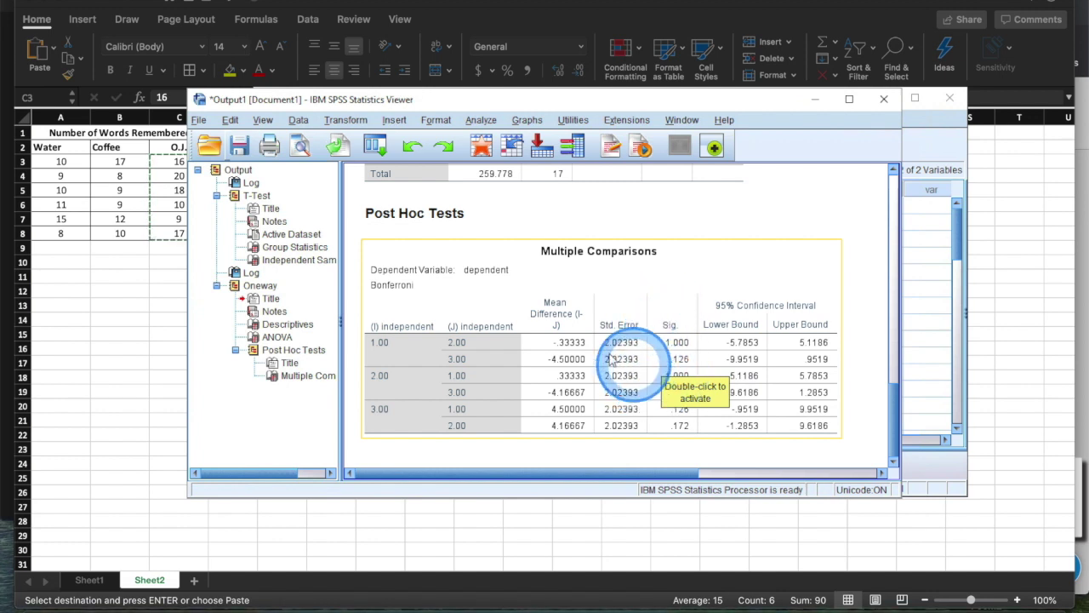
left_click(698, 286)
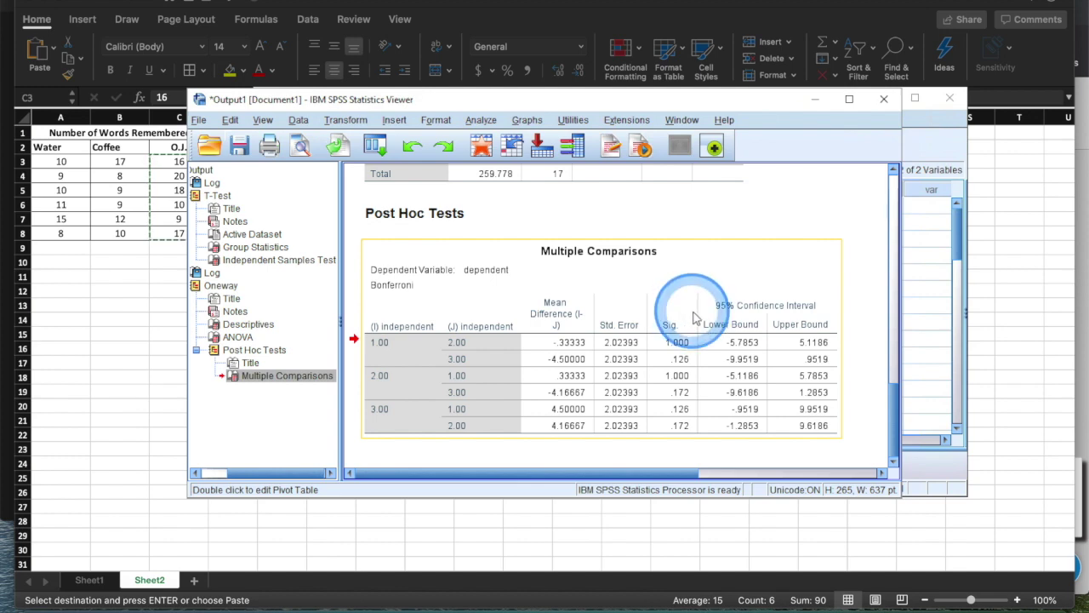
left_click(927, 305)
- Return to the Data Editor and review the 18 cases with groups coded 1.00, 2.00 and 3.00
left_click(403, 241)
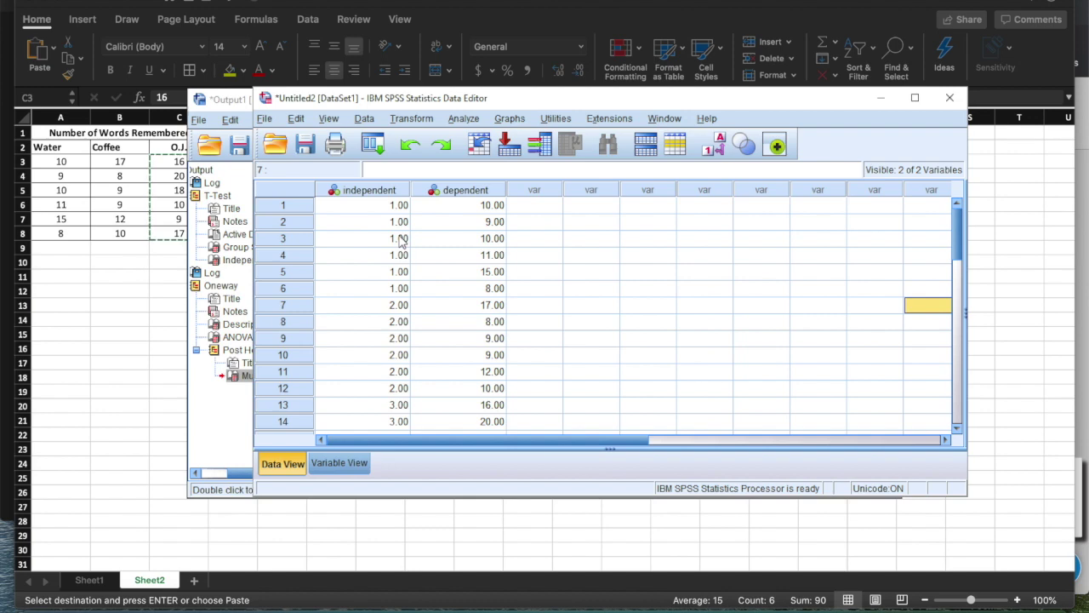
left_click_drag(403, 241, 382, 272)
scroll(381, 294, "down", 2)
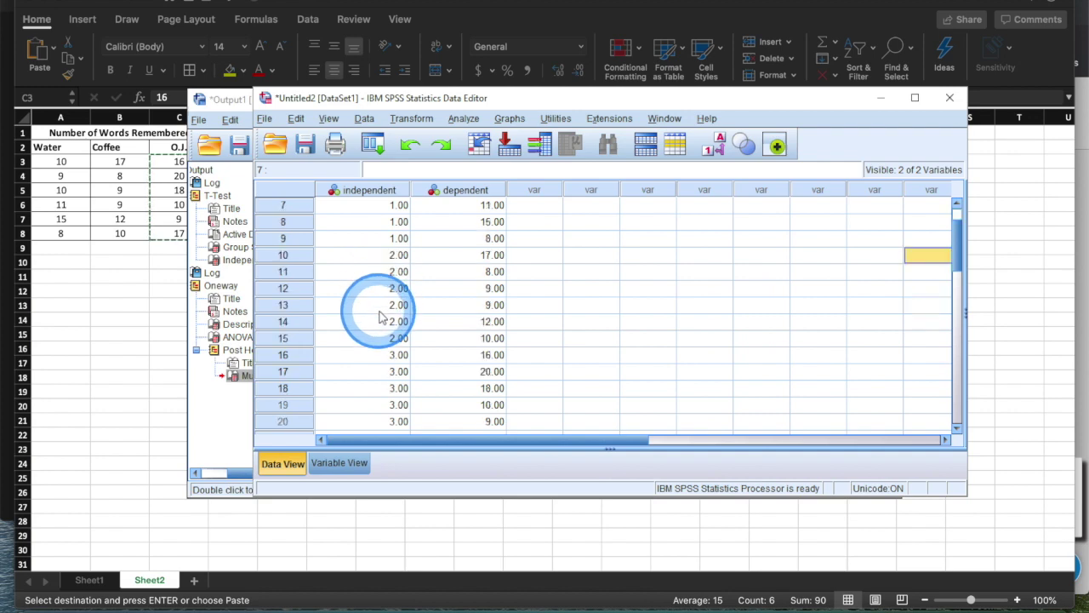
scroll(381, 317, "up", 1)
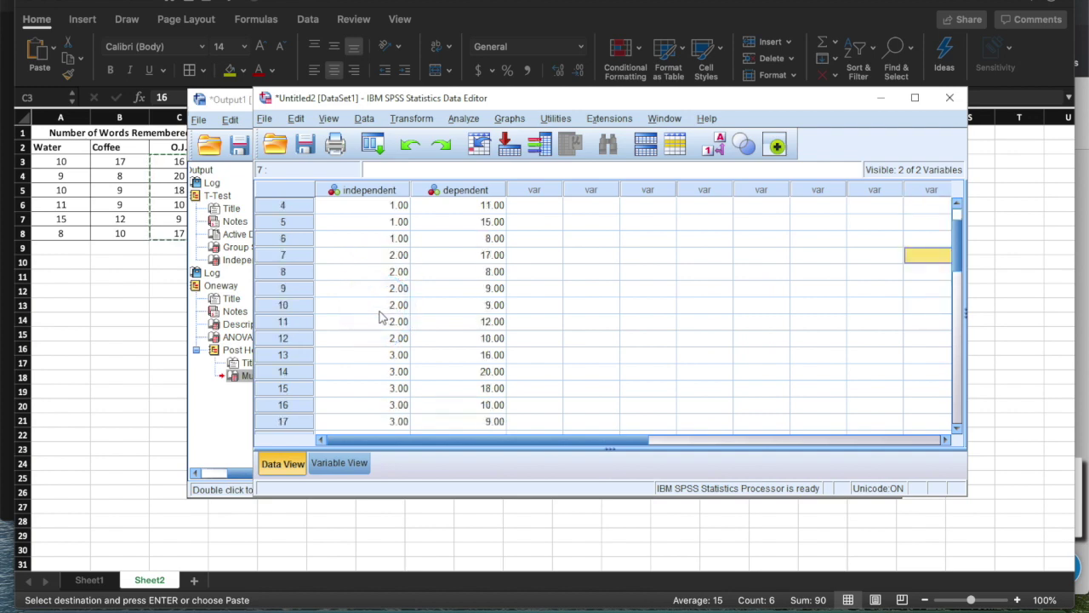
scroll(381, 316, "up", 1)
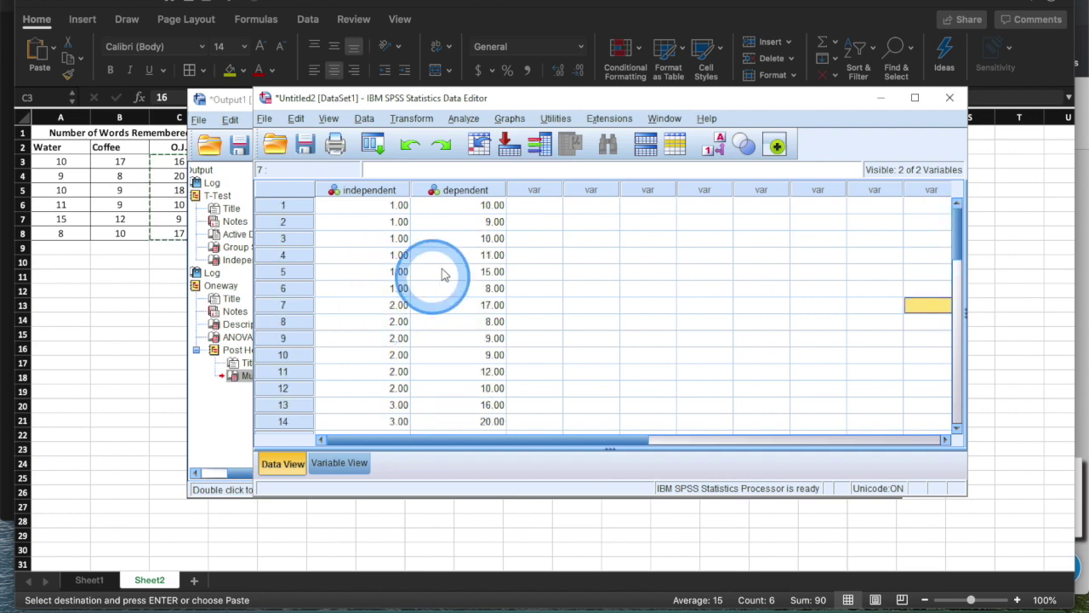